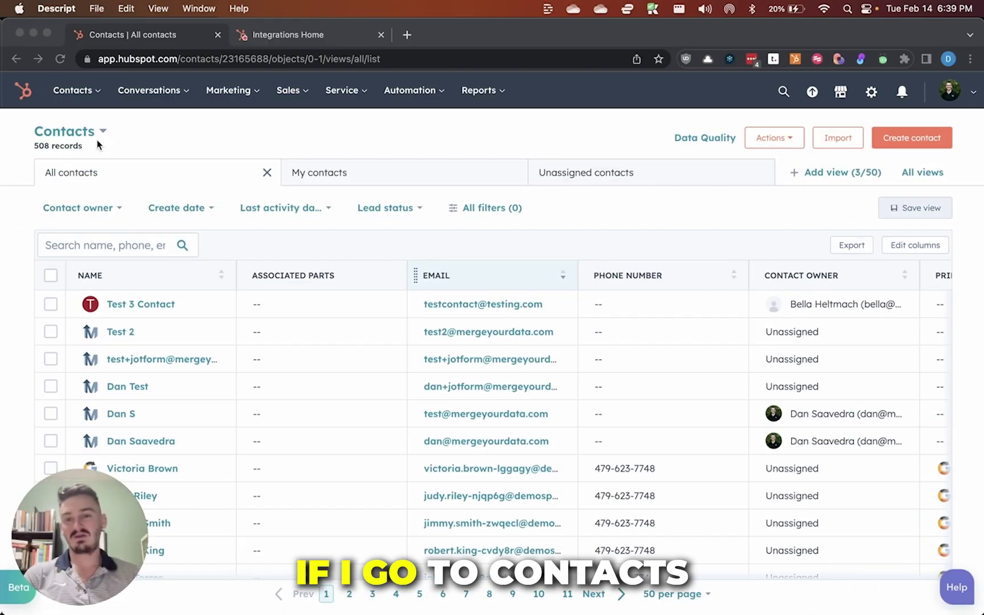
Switch the HubSpot records view from Contacts to the Invoices object's All records list.
{"action": "left_click", "coordinate": [94, 139]}
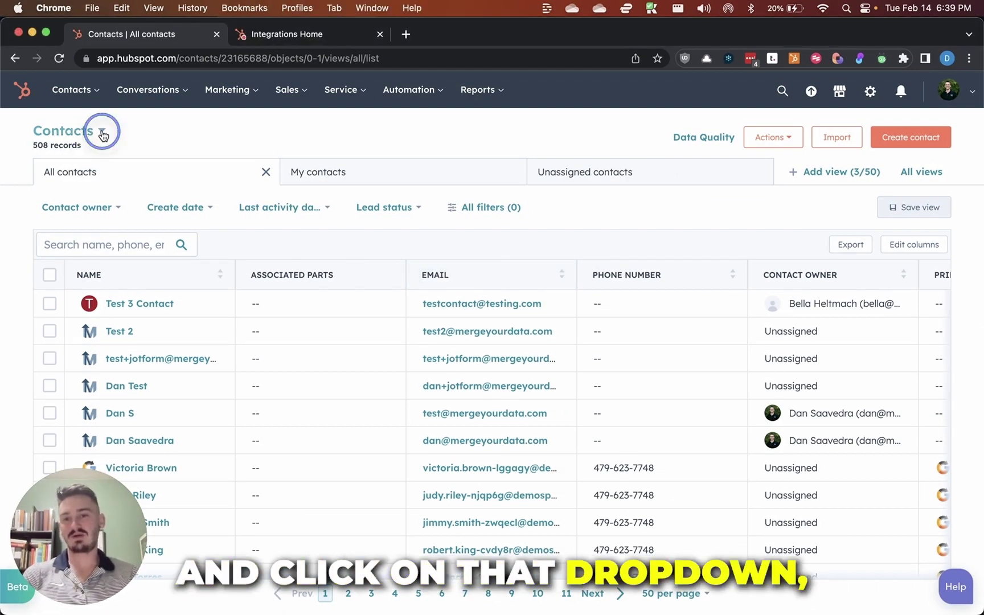
{"action": "left_click", "coordinate": [102, 133]}
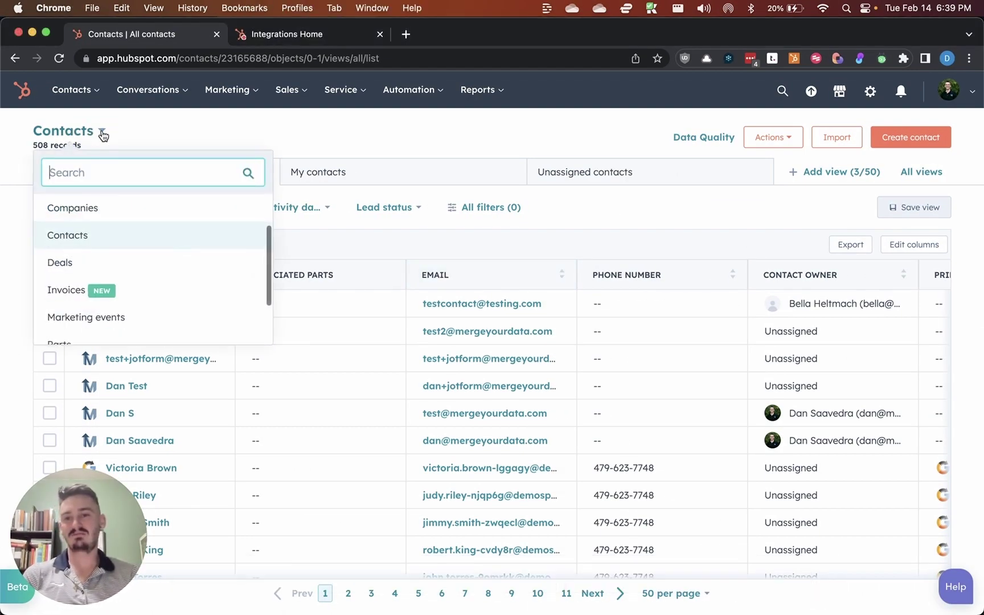
{"action": "left_click", "coordinate": [178, 291]}
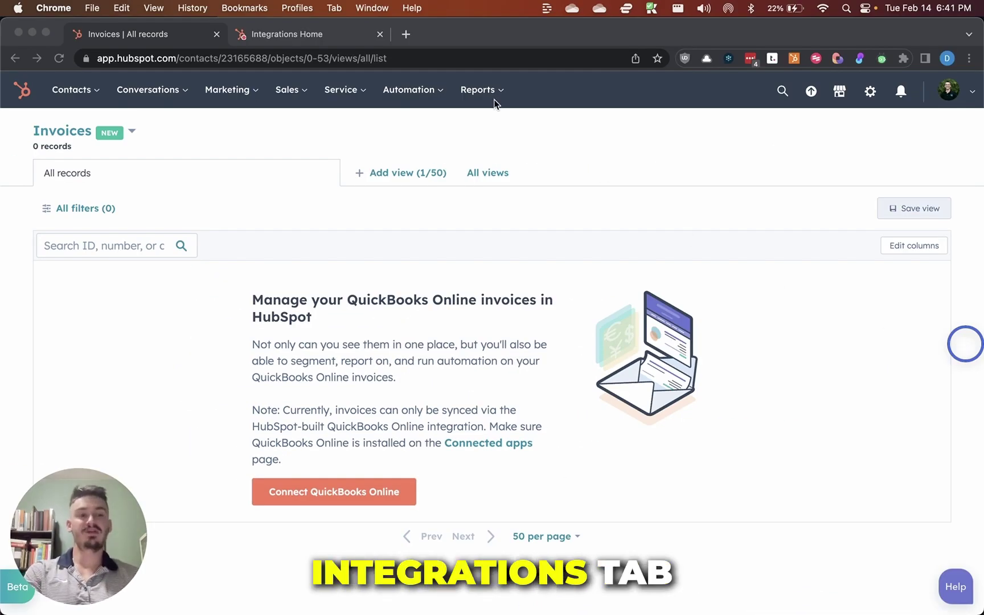
From Connected apps, go to the Xero app's settings and edit its Invoice sync.
{"action": "left_click", "coordinate": [319, 35]}
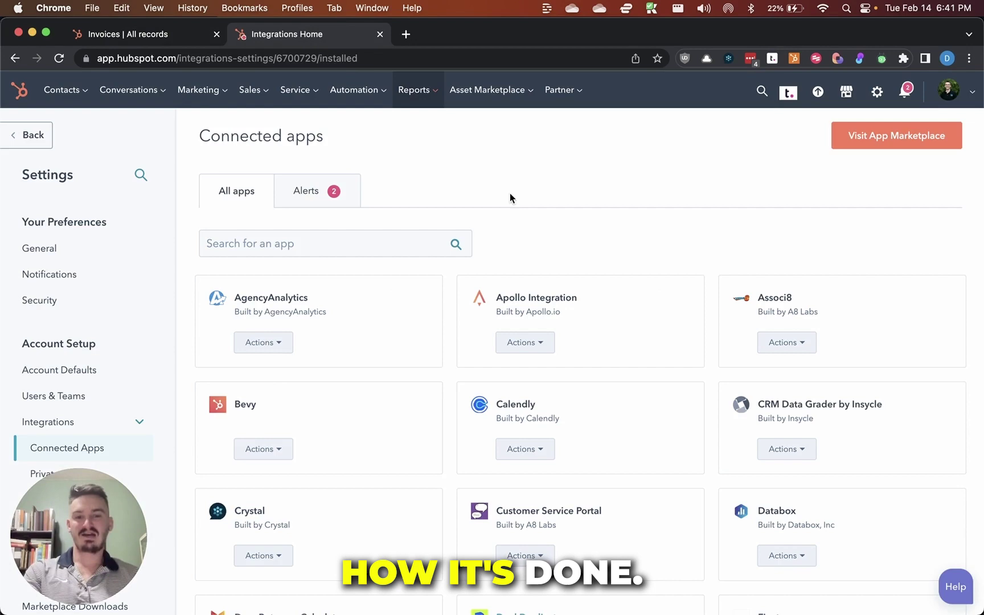
{"action": "scroll", "coordinate": [701, 239], "scroll_direction": "down", "scroll_amount": 13}
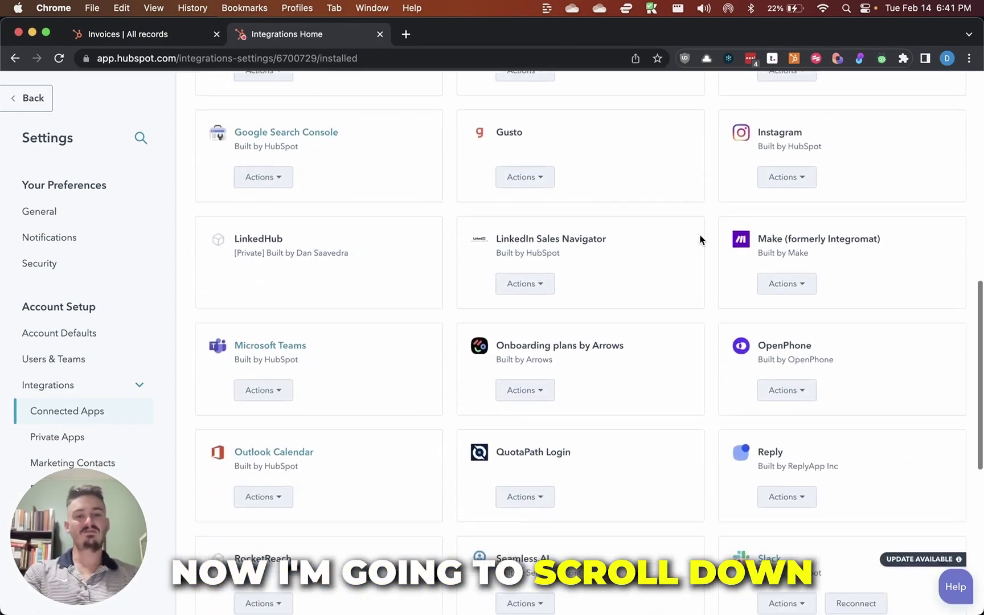
{"action": "scroll", "coordinate": [701, 239], "scroll_direction": "down", "scroll_amount": 4}
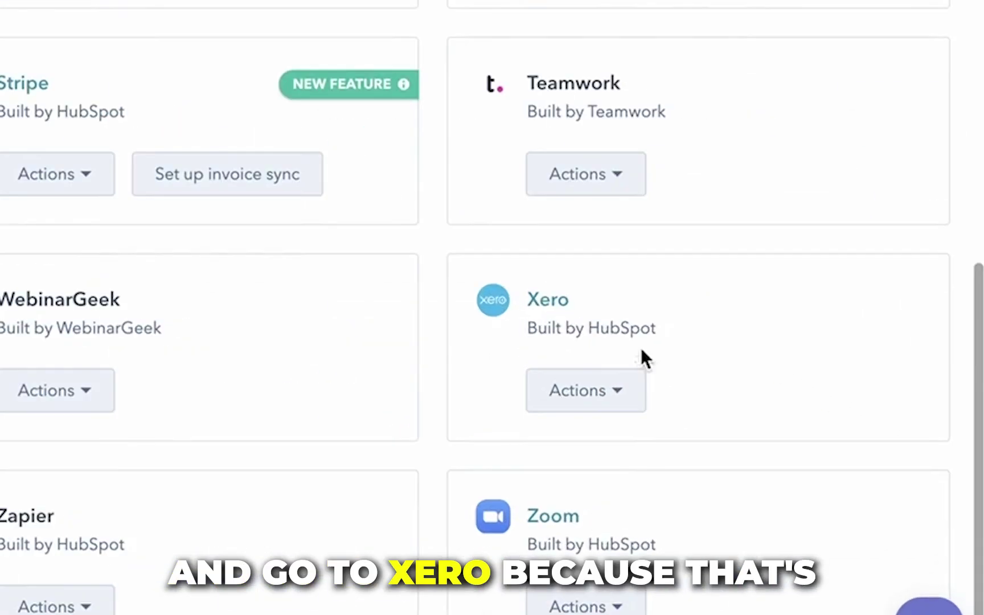
{"action": "left_click", "coordinate": [805, 464]}
{"action": "left_click", "coordinate": [487, 437]}
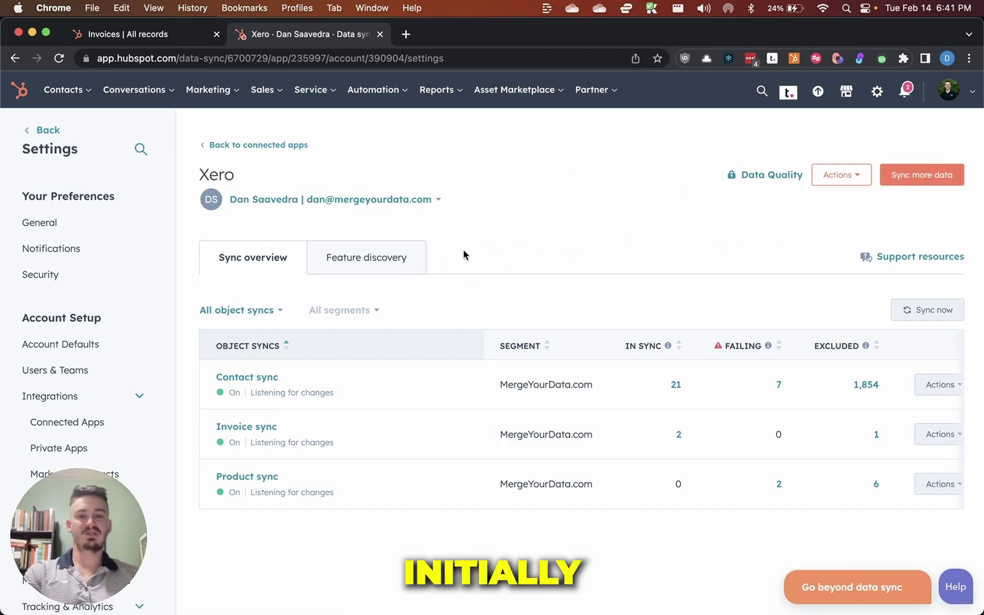
{"action": "left_click", "coordinate": [920, 182]}
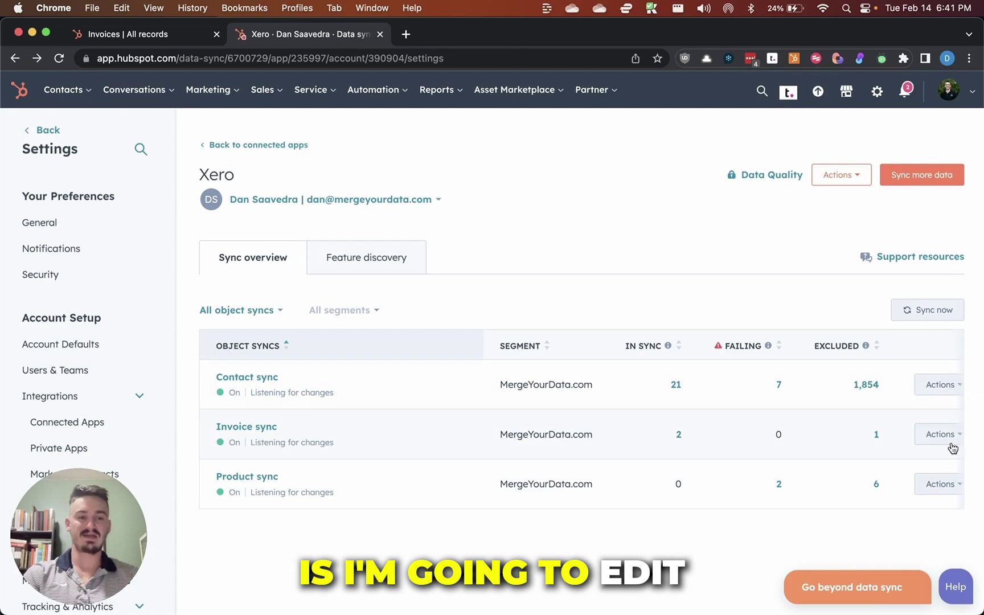
{"action": "left_click", "coordinate": [941, 437]}
{"action": "left_click", "coordinate": [923, 468]}
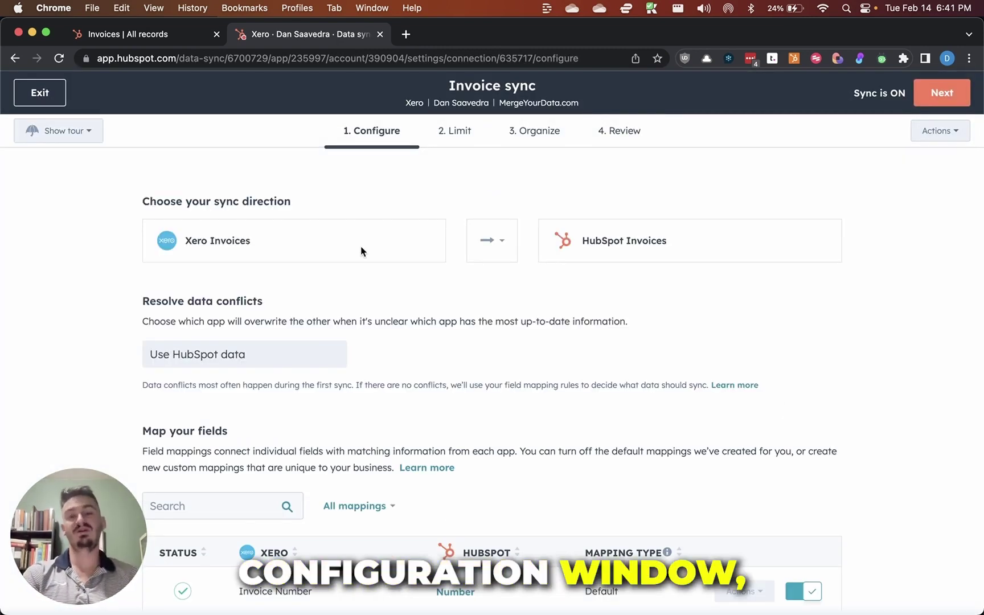
{"action": "scroll", "coordinate": [433, 219], "scroll_direction": "down", "scroll_amount": 2}
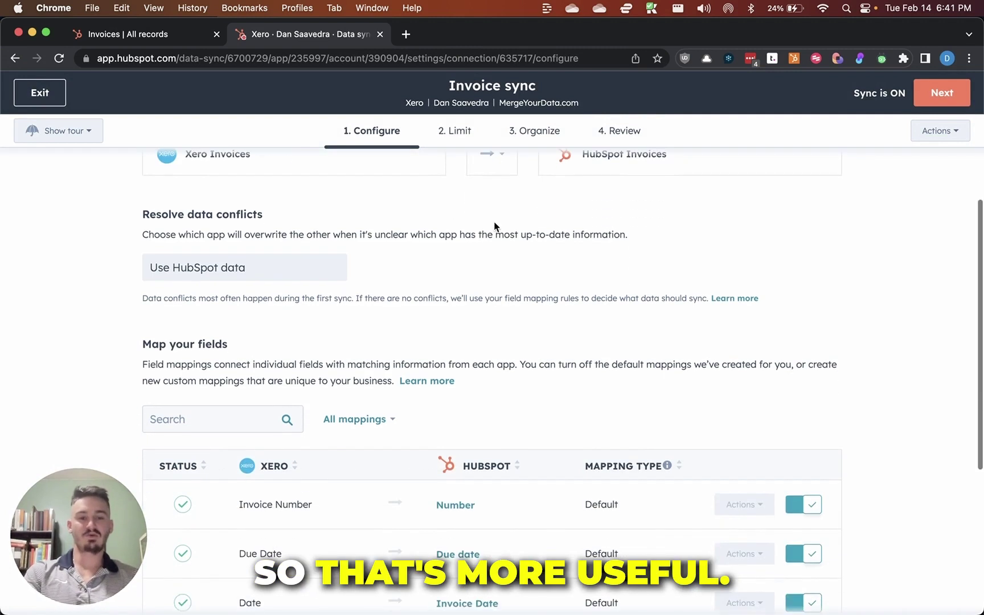
{"action": "scroll", "coordinate": [490, 225], "scroll_direction": "up", "scroll_amount": 2}
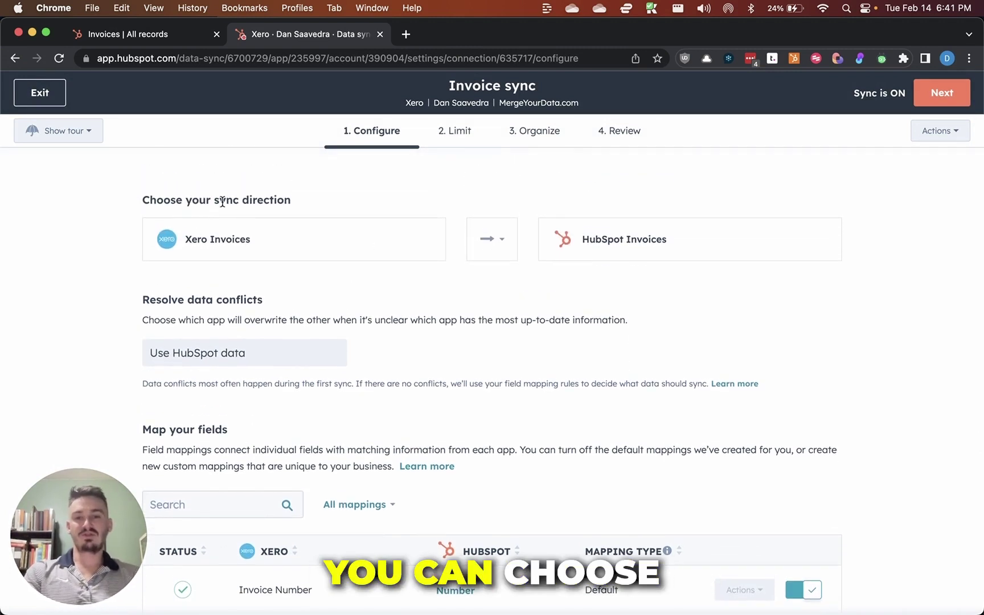
{"action": "left_click", "coordinate": [501, 249]}
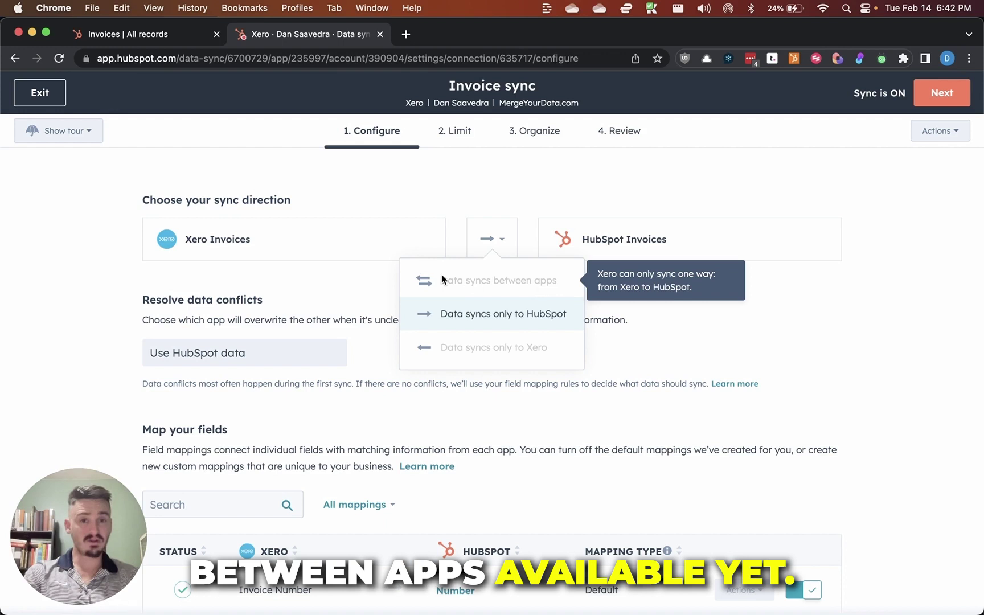
{"action": "type", "text": "d"}
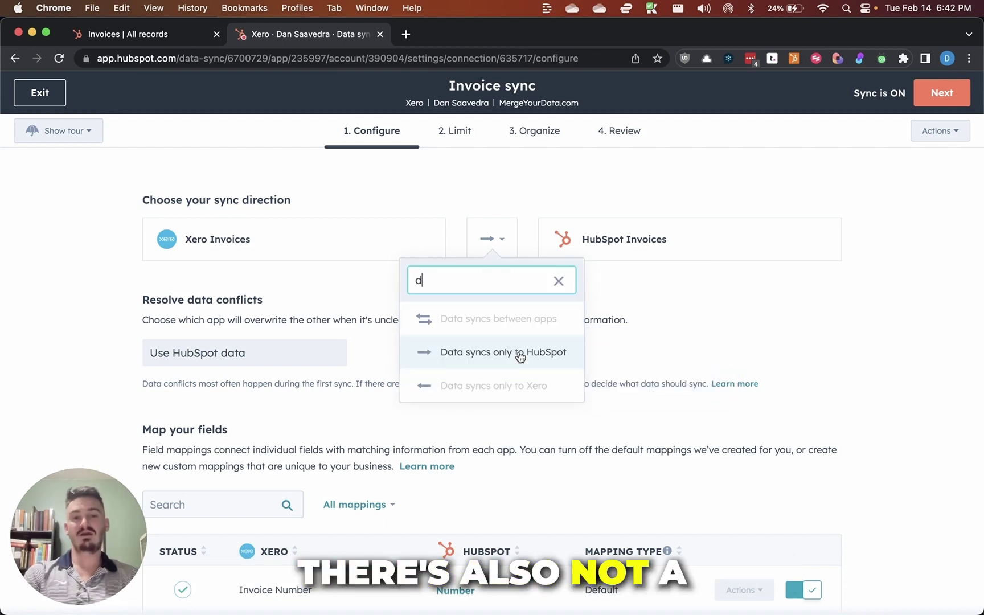
{"action": "key", "text": "BackSpace"}
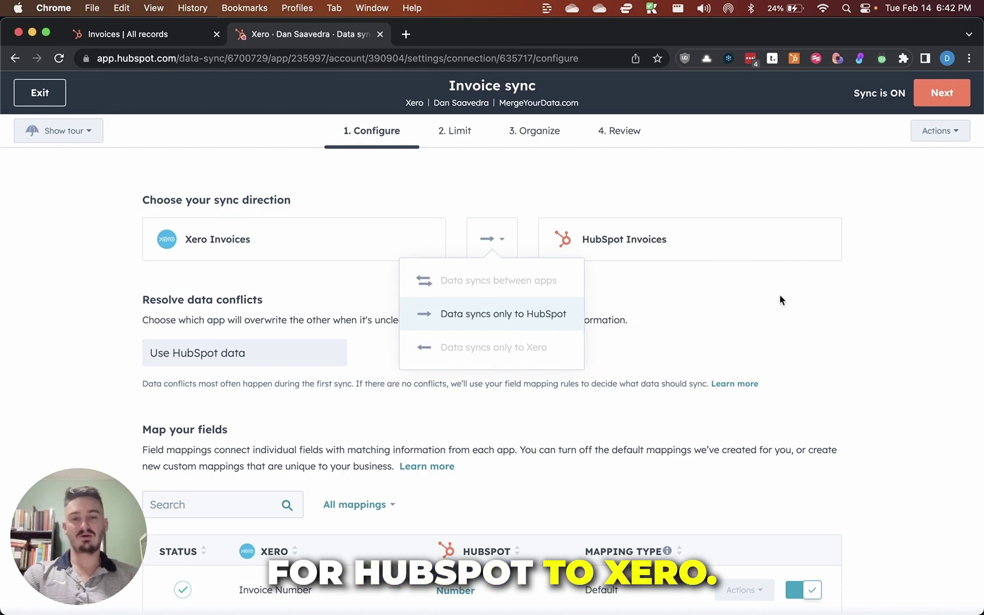
{"action": "left_click", "coordinate": [658, 309]}
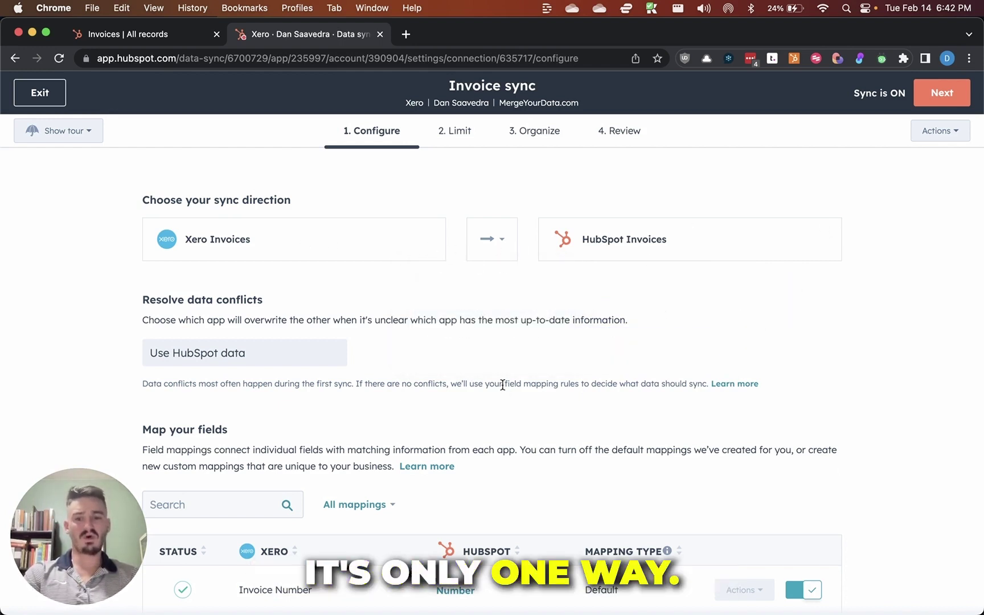
Expand the Xero invoice field mappings, add a new mapping row and browse the Xero properties.
{"action": "scroll", "coordinate": [501, 386], "scroll_direction": "down", "scroll_amount": 6}
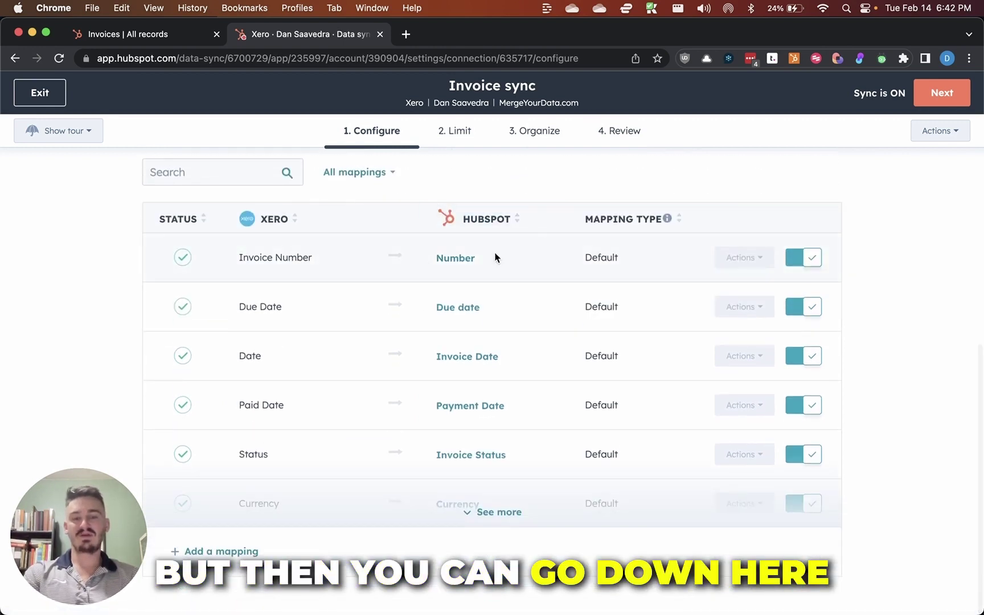
{"action": "left_click", "coordinate": [497, 515]}
{"action": "scroll", "coordinate": [350, 369], "scroll_direction": "down", "scroll_amount": 4}
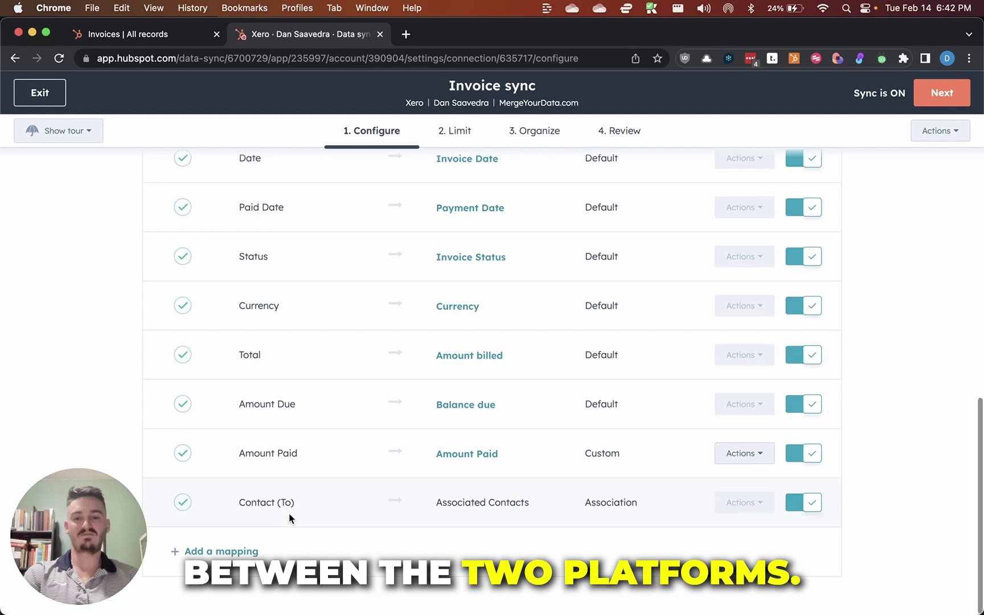
{"action": "left_click", "coordinate": [248, 552]}
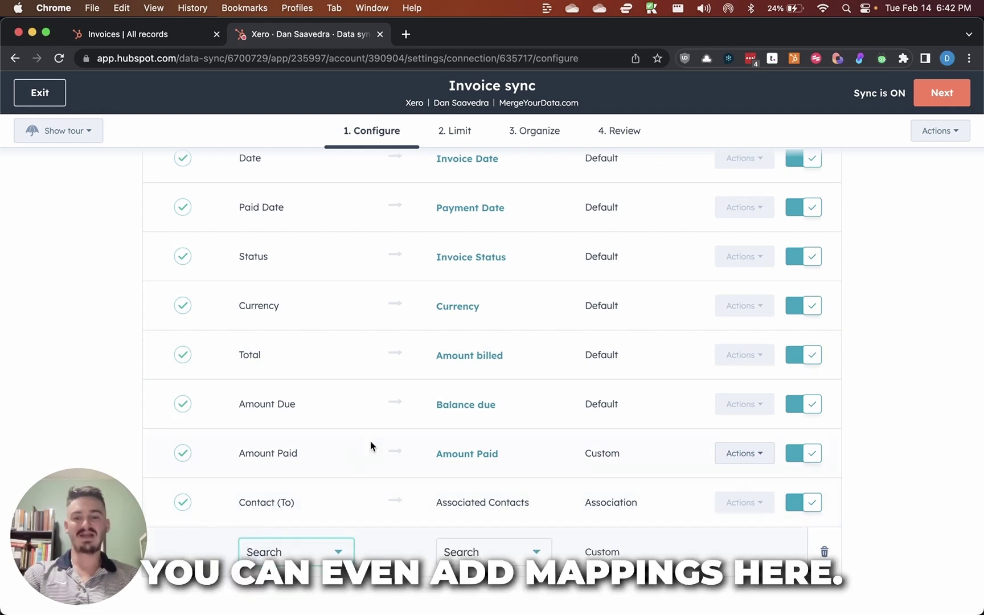
{"action": "left_click", "coordinate": [323, 552]}
{"action": "scroll", "coordinate": [352, 442], "scroll_direction": "down", "scroll_amount": 10}
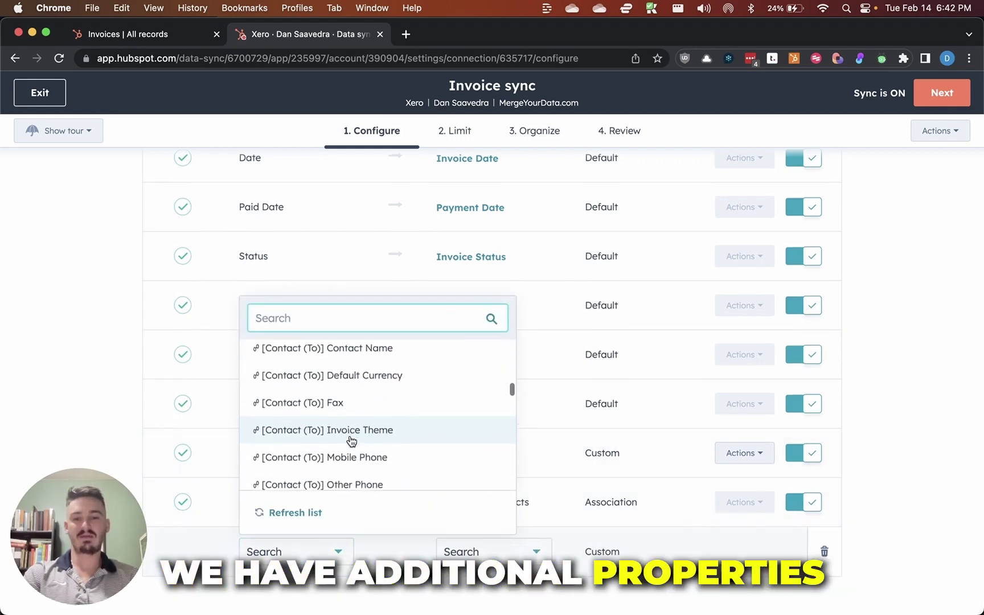
{"action": "scroll", "coordinate": [352, 442], "scroll_direction": "down", "scroll_amount": 15}
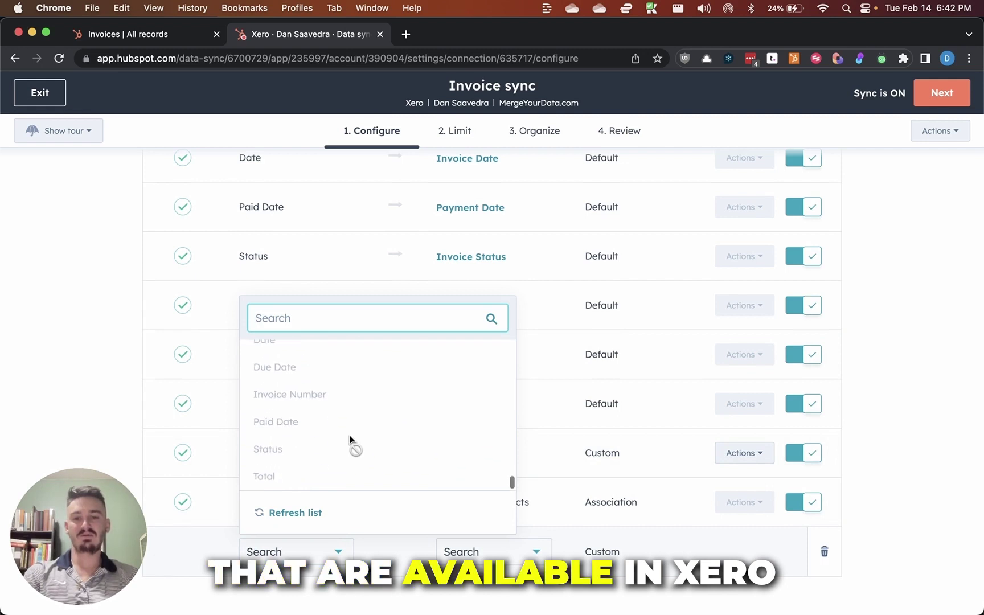
{"action": "scroll", "coordinate": [349, 440], "scroll_direction": "up", "scroll_amount": 20}
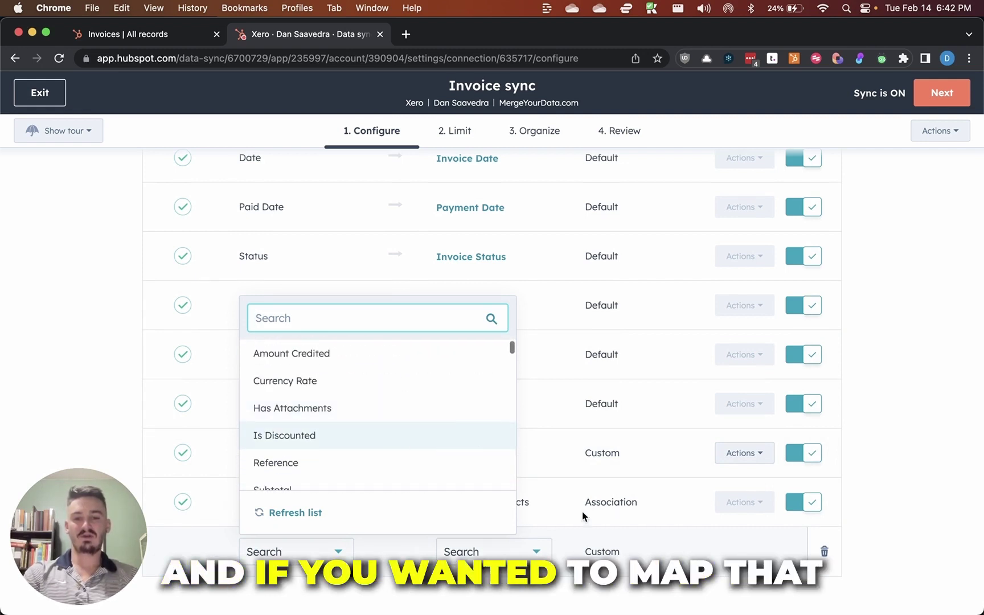
Browse the HubSpot invoice properties without picking one, delete the empty row and continue to Limit.
{"action": "left_click", "coordinate": [544, 555]}
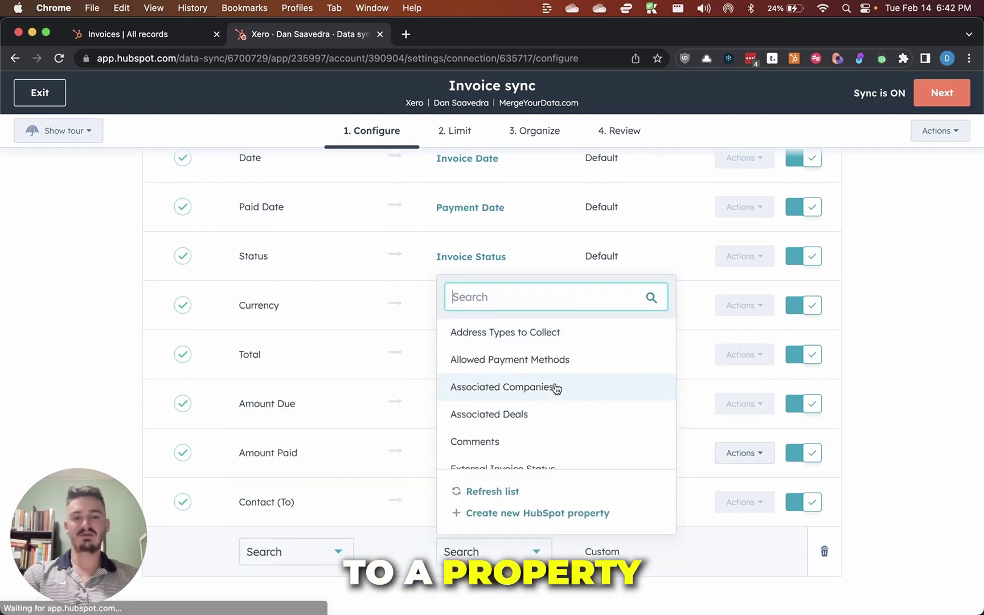
{"action": "scroll", "coordinate": [557, 430], "scroll_direction": "down", "scroll_amount": 2}
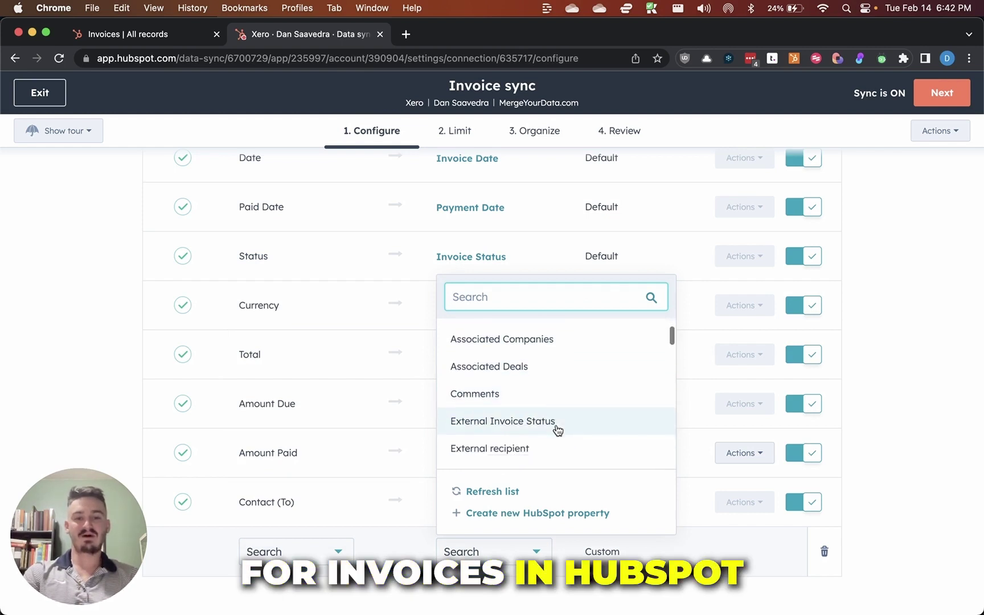
{"action": "scroll", "coordinate": [557, 430], "scroll_direction": "down", "scroll_amount": 10}
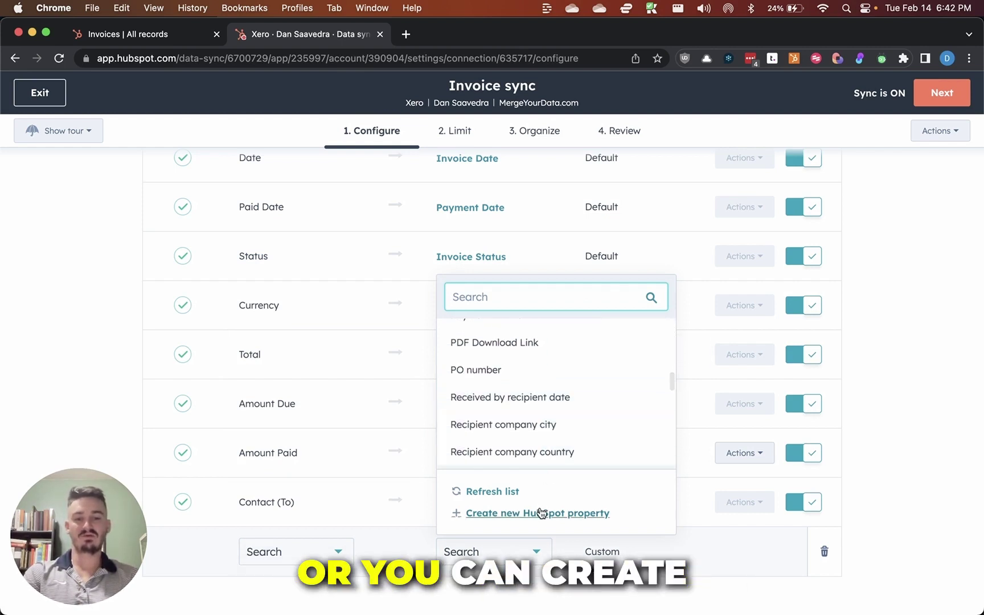
{"action": "scroll", "coordinate": [564, 396], "scroll_direction": "down", "scroll_amount": 3}
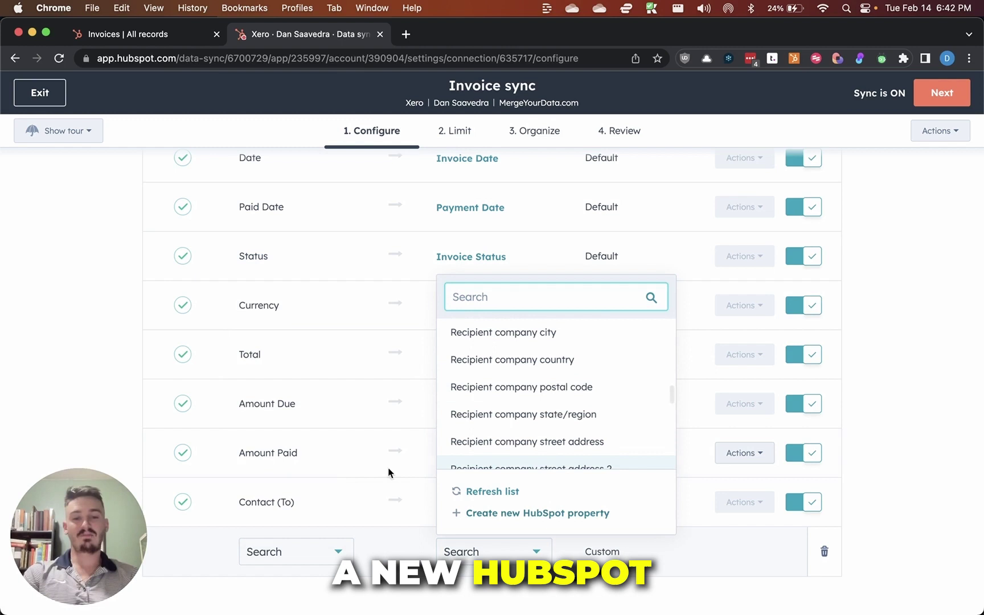
{"action": "left_click", "coordinate": [388, 512]}
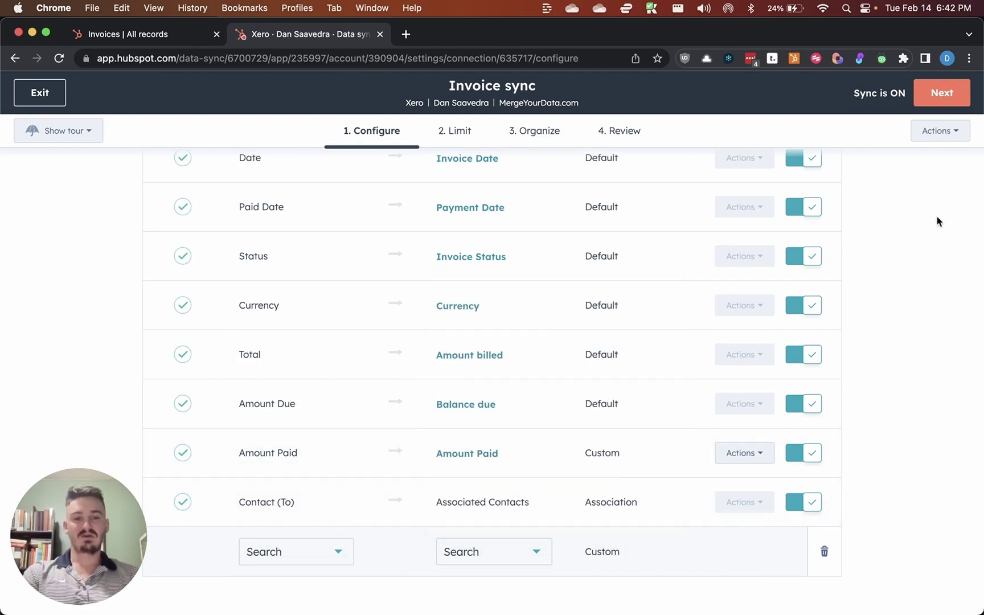
{"action": "left_click", "coordinate": [821, 563]}
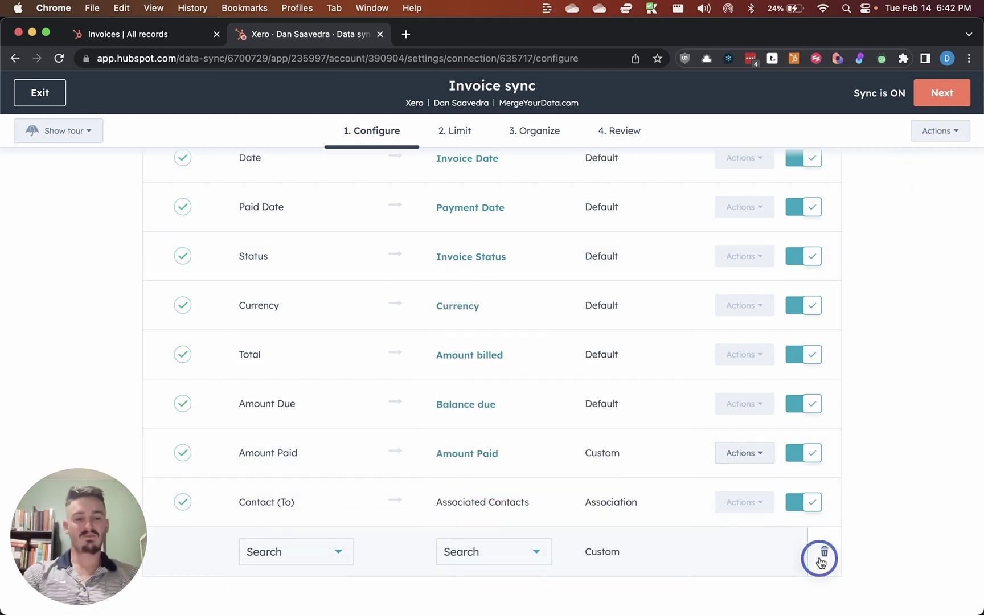
On the Limit step, review the invoice filter types and close them without adding any filter.
{"action": "left_click", "coordinate": [942, 92]}
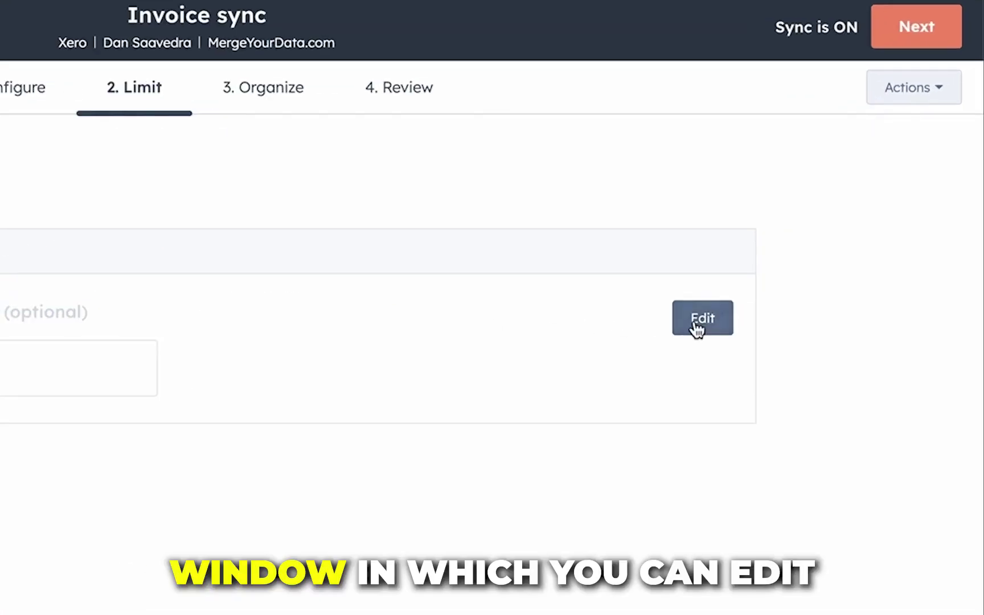
{"action": "left_click", "coordinate": [700, 322]}
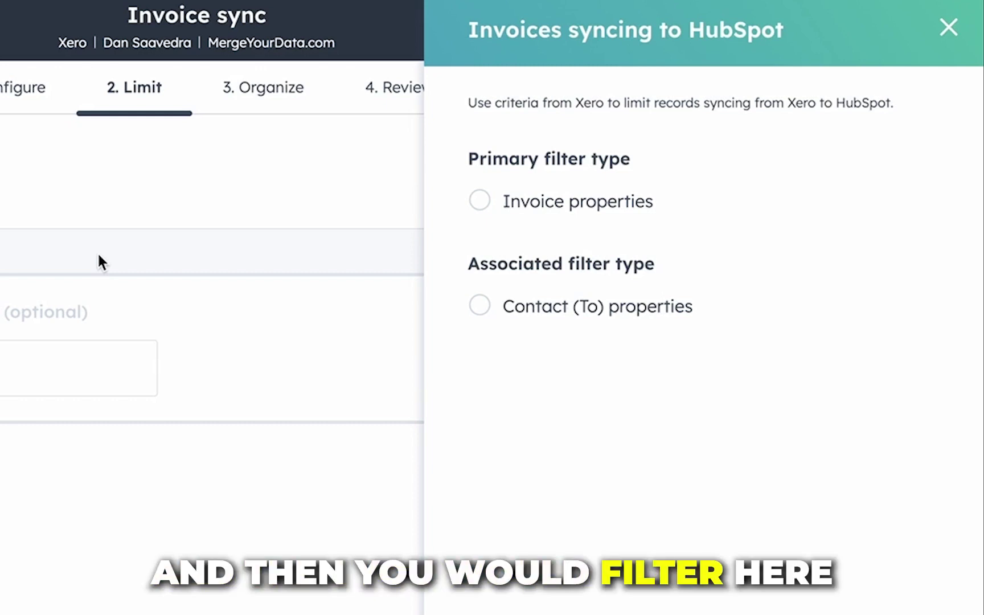
{"action": "left_click", "coordinate": [949, 28]}
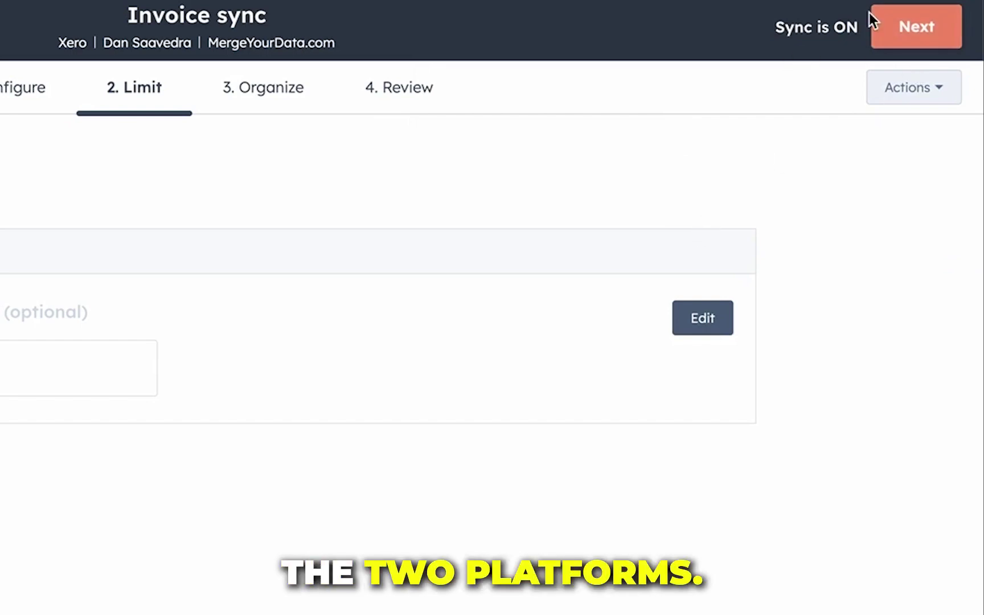
Advance past 3. Organize to the 4. Review summary showing 10 fields kept in sync.
{"action": "left_click", "coordinate": [917, 26]}
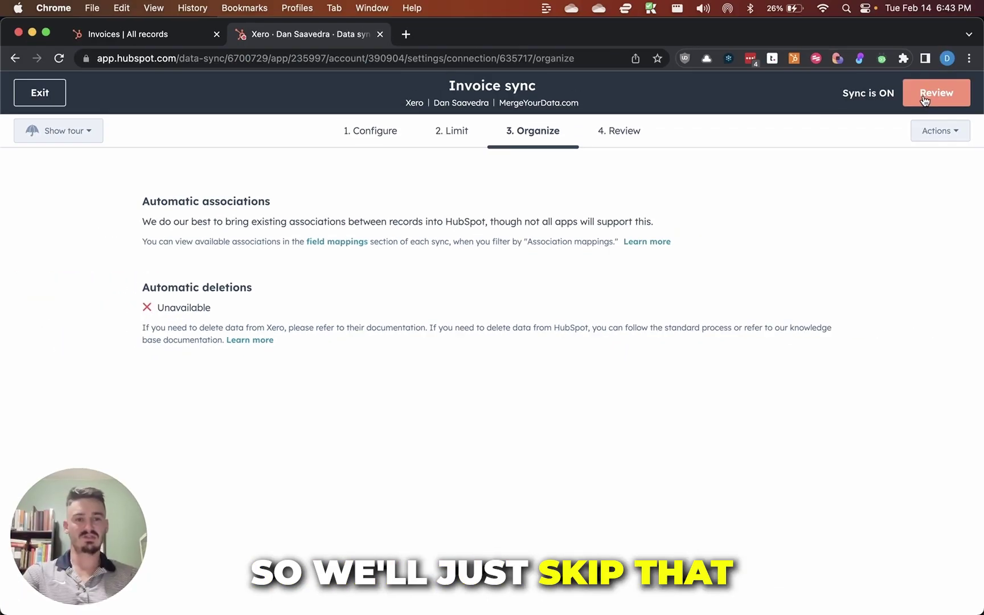
{"action": "left_click", "coordinate": [925, 97]}
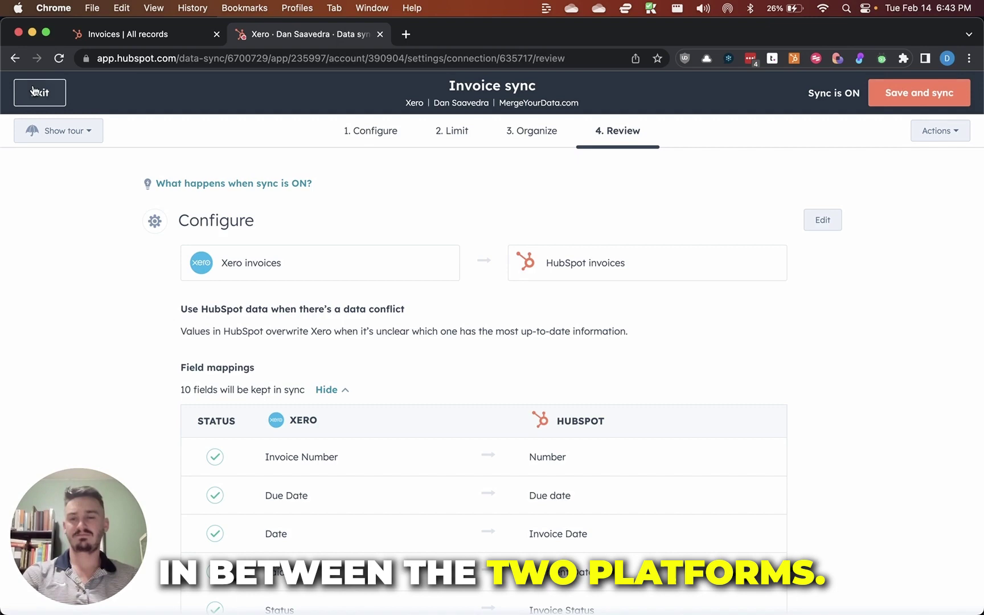
Exit the Xero sync, return to connected apps and start Stripe's invoice sync setup.
{"action": "left_click", "coordinate": [34, 90]}
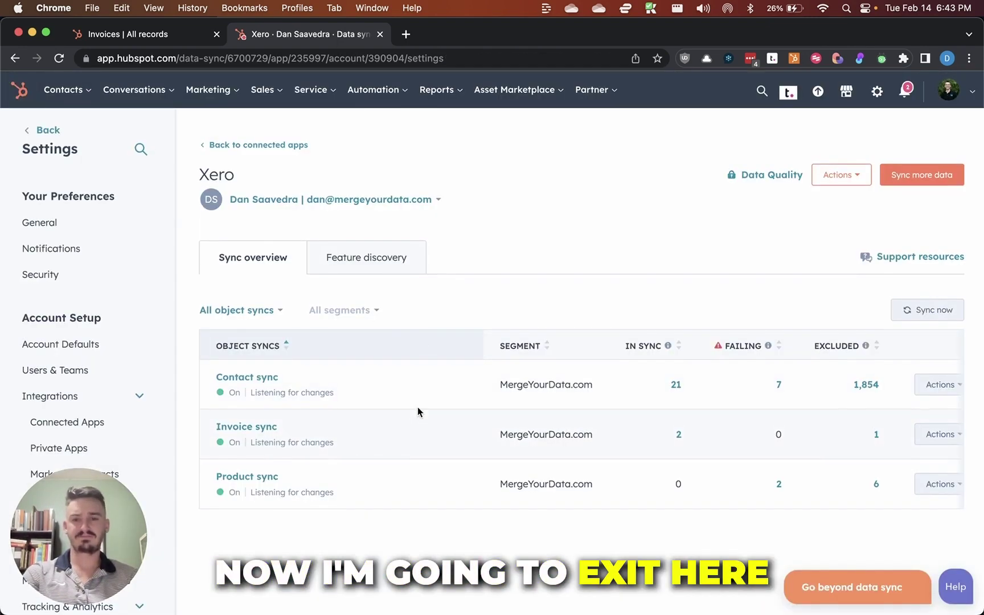
{"action": "left_click", "coordinate": [285, 145]}
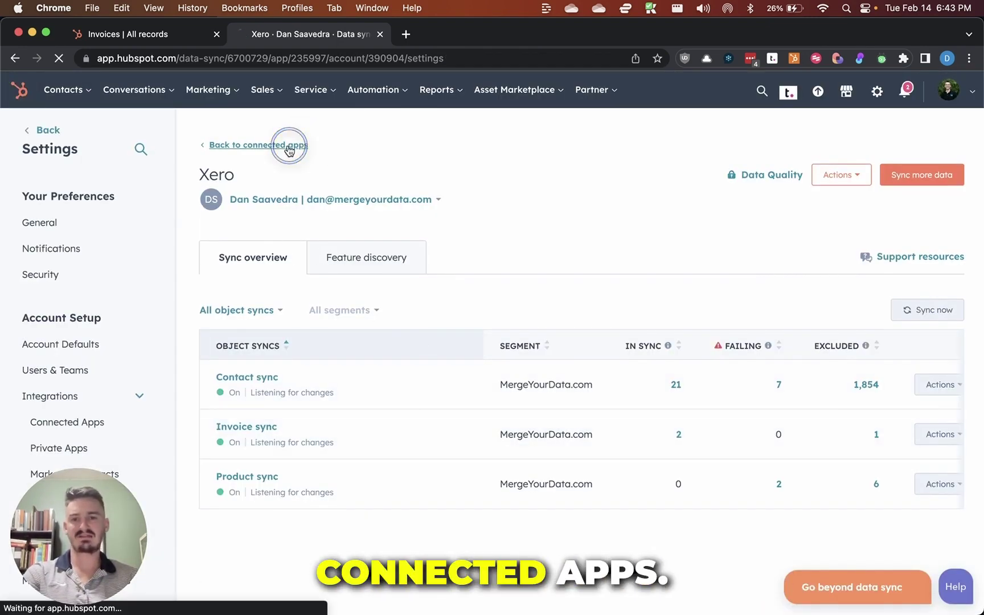
{"action": "scroll", "coordinate": [558, 430], "scroll_direction": "down", "scroll_amount": 10}
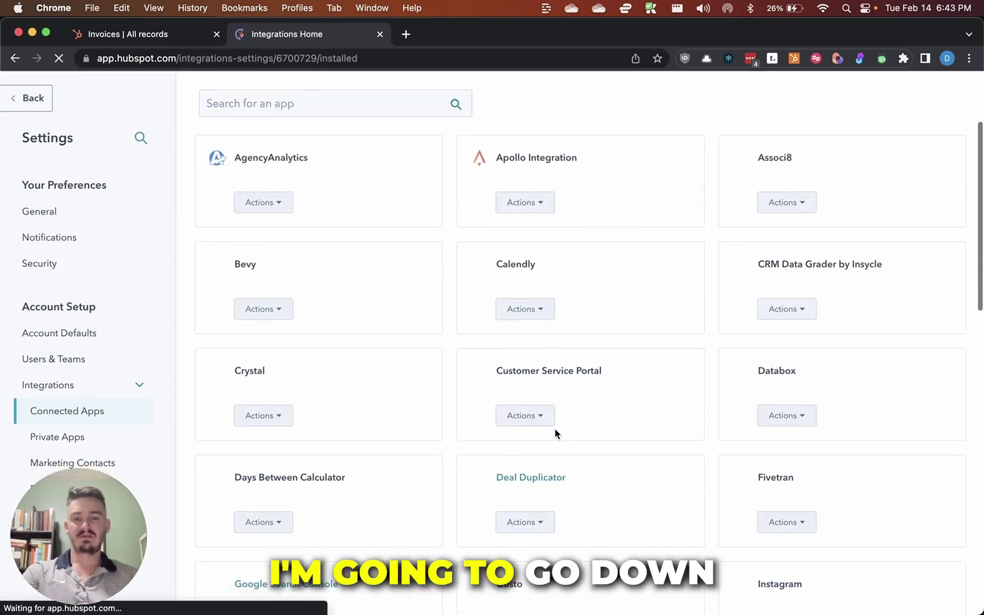
{"action": "scroll", "coordinate": [604, 402], "scroll_direction": "down", "scroll_amount": 6}
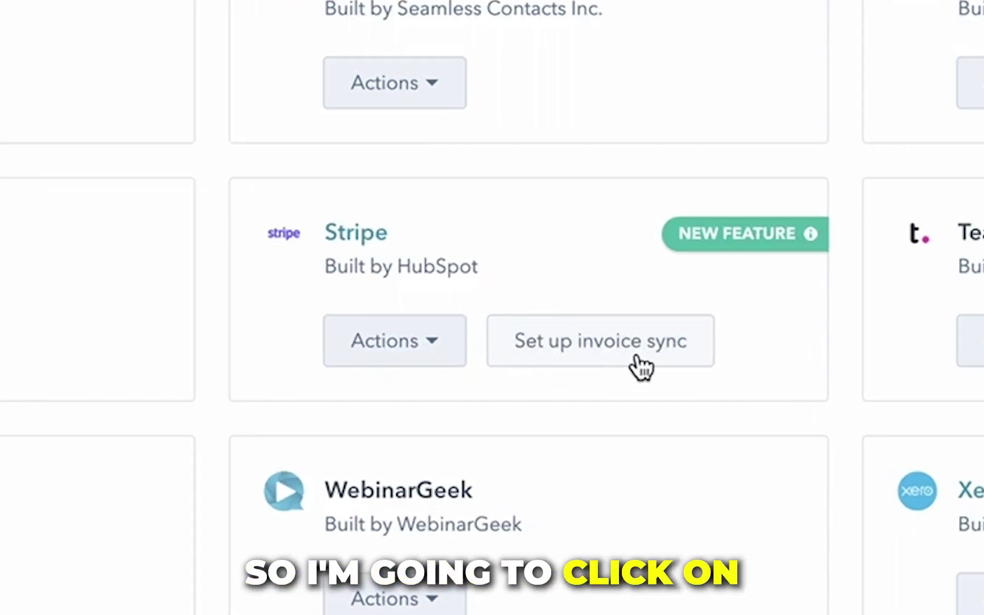
{"action": "left_click", "coordinate": [626, 401]}
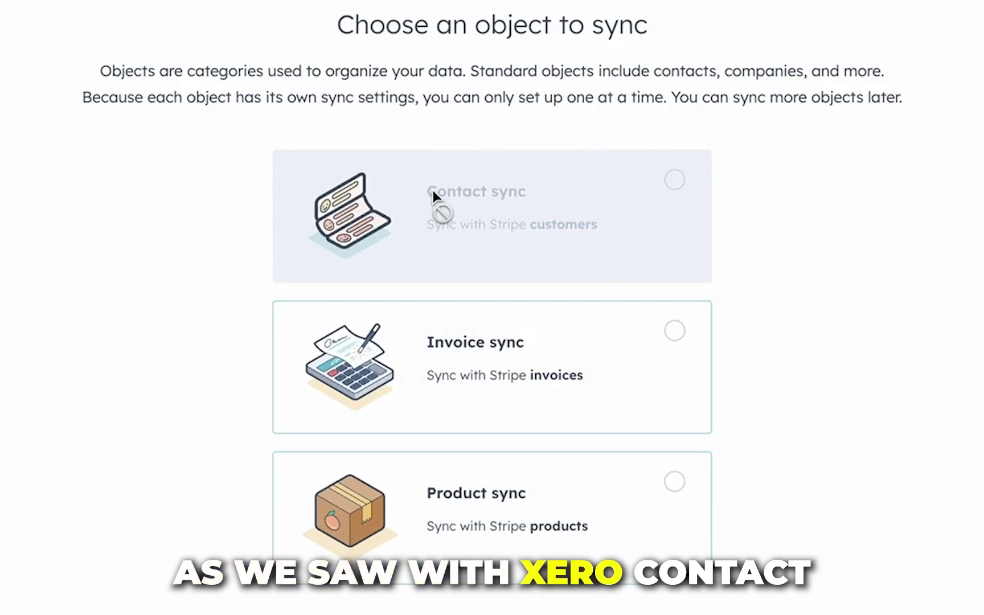
Choose Invoice as the Stripe sync object and keep the direction 'Data syncs only to HubSpot'.
{"action": "left_click", "coordinate": [531, 363]}
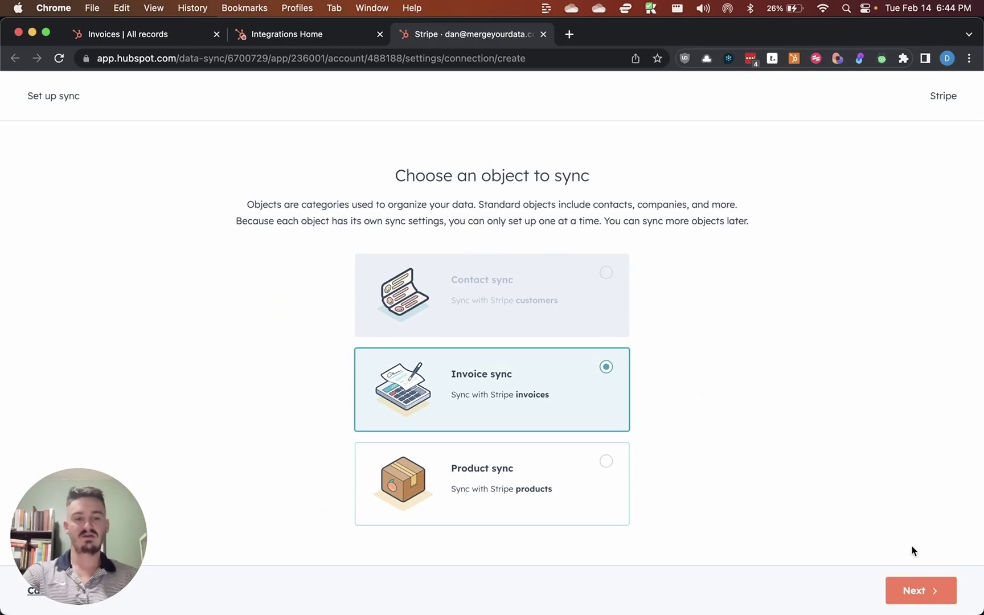
{"action": "left_click", "coordinate": [916, 592]}
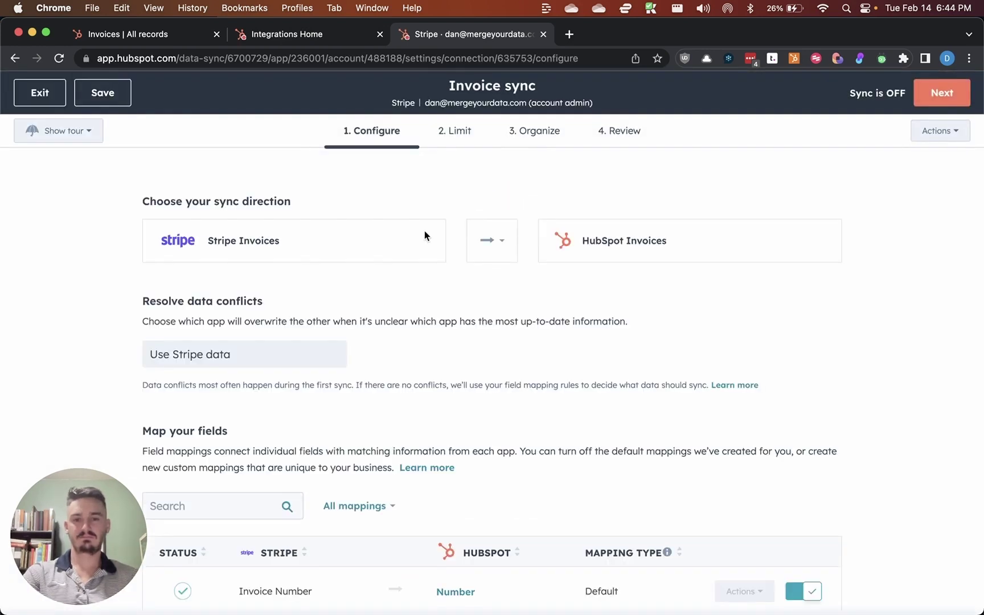
{"action": "scroll", "coordinate": [435, 231], "scroll_direction": "down", "scroll_amount": 2}
{"action": "left_click", "coordinate": [495, 228]}
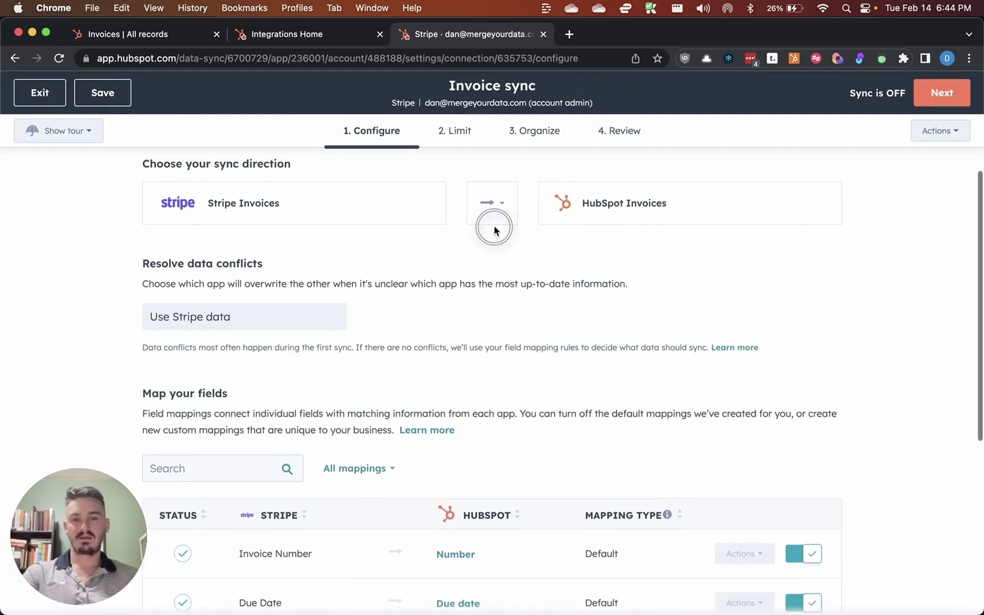
{"action": "left_click", "coordinate": [503, 206]}
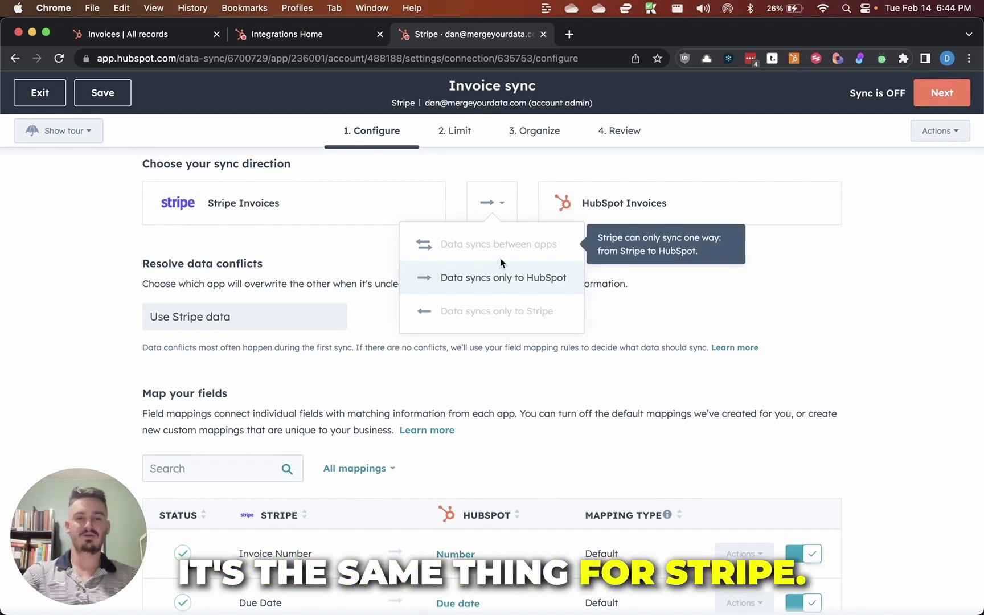
{"action": "left_click", "coordinate": [520, 164]}
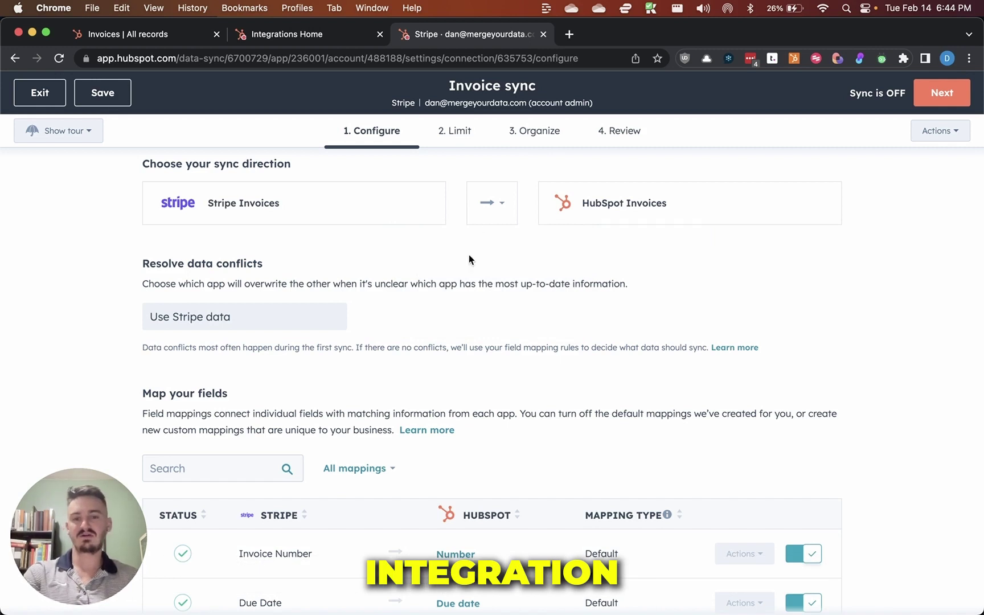
{"action": "scroll", "coordinate": [469, 260], "scroll_direction": "down", "scroll_amount": 5}
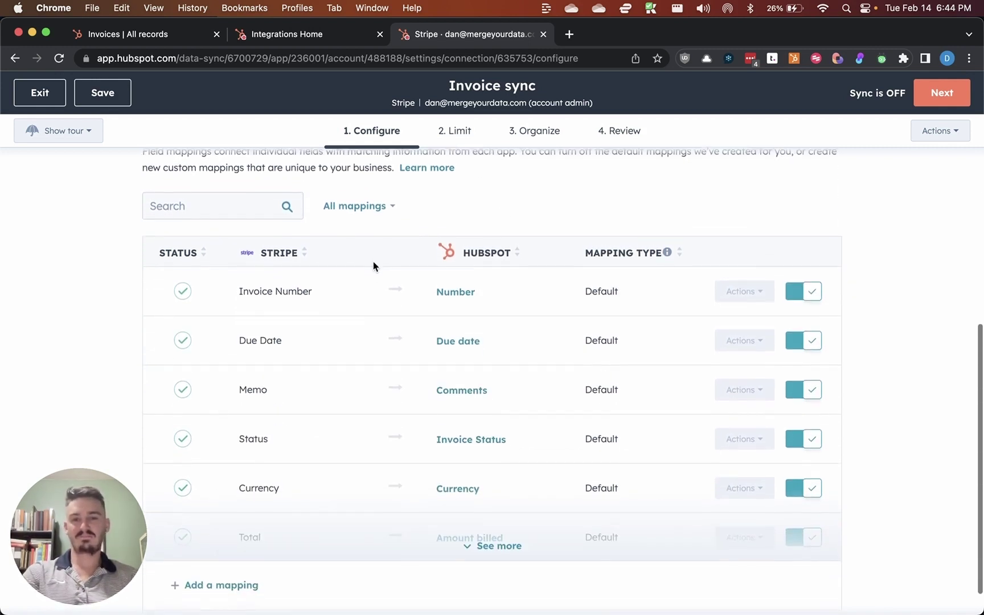
{"action": "scroll", "coordinate": [456, 427], "scroll_direction": "down", "scroll_amount": 1}
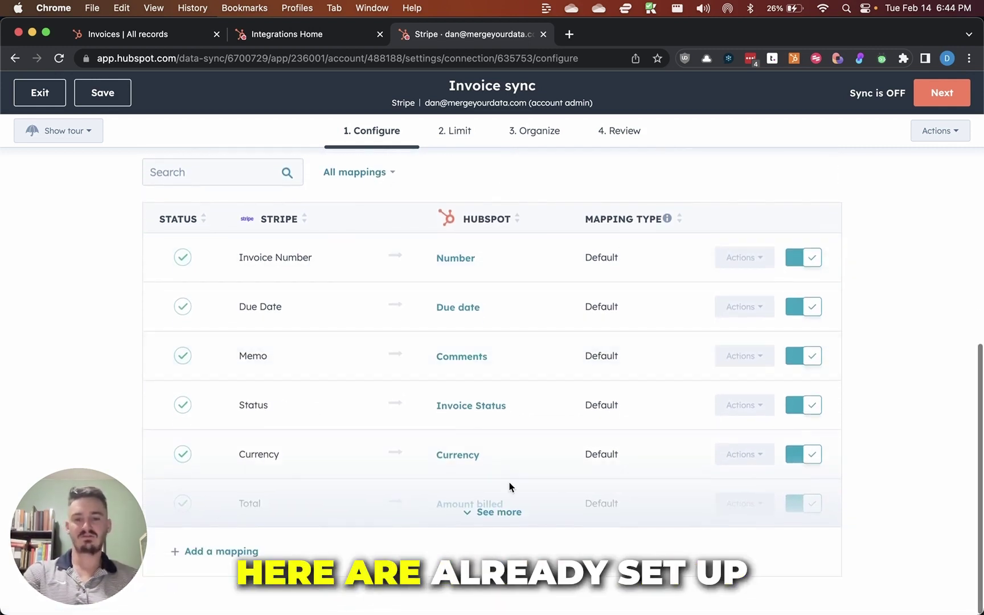
Add and confirm a custom field mapping from Stripe Amount Paid to HubSpot Amount Paid.
{"action": "left_click", "coordinate": [497, 515]}
{"action": "scroll", "coordinate": [555, 376], "scroll_direction": "down", "scroll_amount": 3}
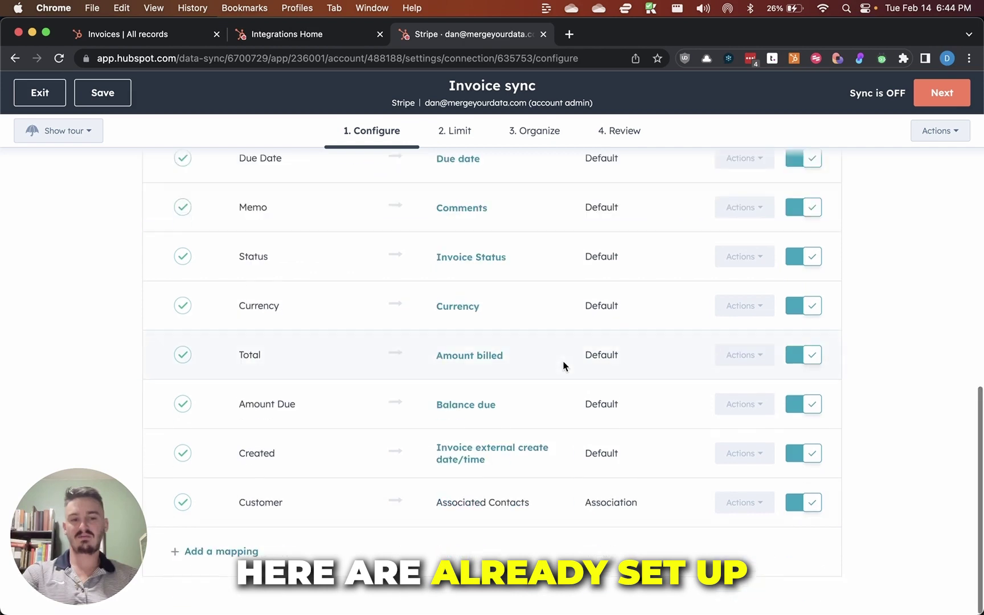
{"action": "left_click", "coordinate": [234, 556]}
{"action": "left_click", "coordinate": [292, 547]}
{"action": "scroll", "coordinate": [324, 450], "scroll_direction": "down", "scroll_amount": 1}
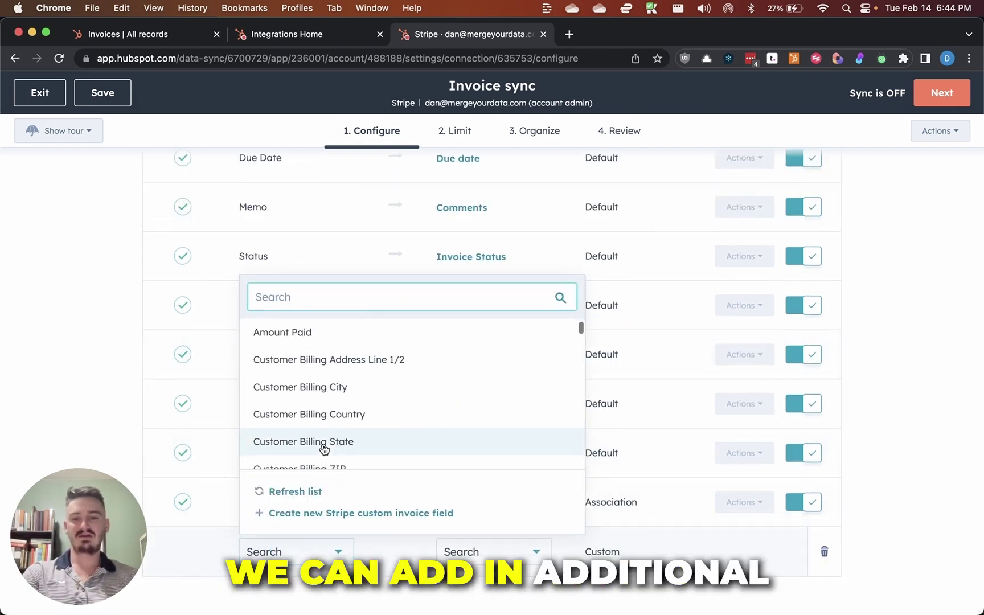
{"action": "scroll", "coordinate": [406, 384], "scroll_direction": "down", "scroll_amount": 4}
{"action": "scroll", "coordinate": [407, 382], "scroll_direction": "up", "scroll_amount": 5}
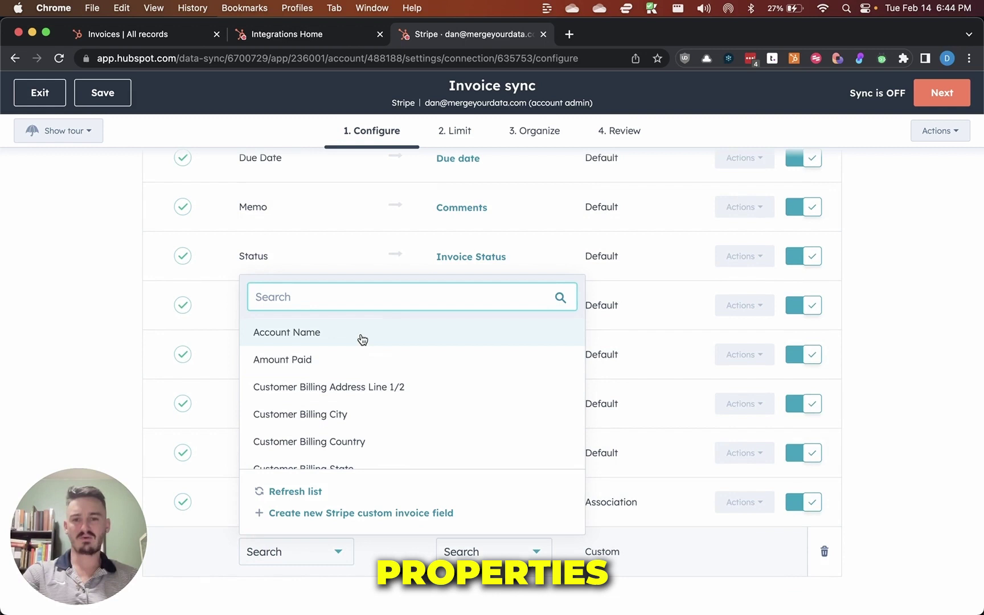
{"action": "left_click", "coordinate": [352, 365]}
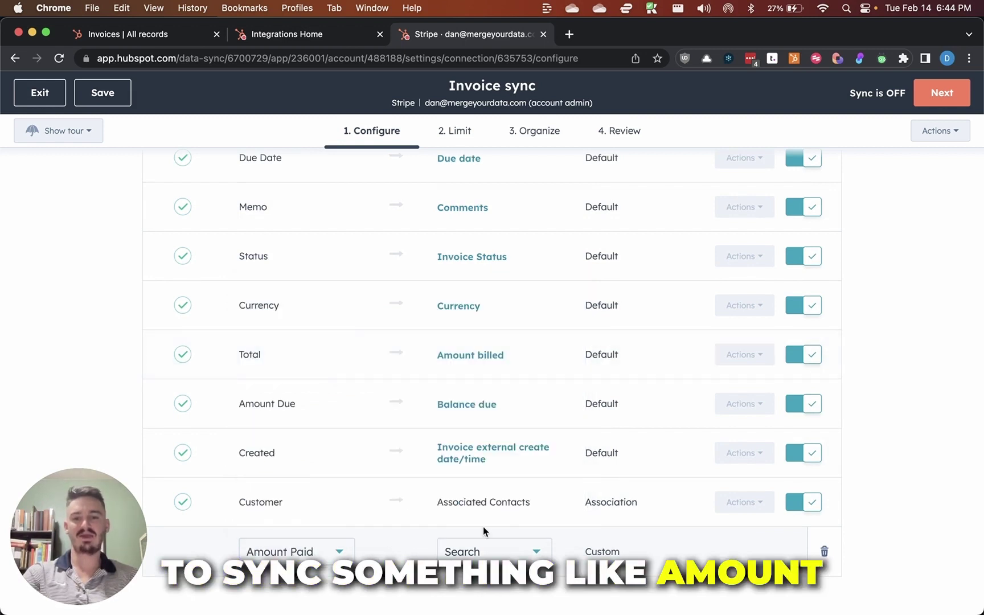
{"action": "left_click", "coordinate": [499, 550]}
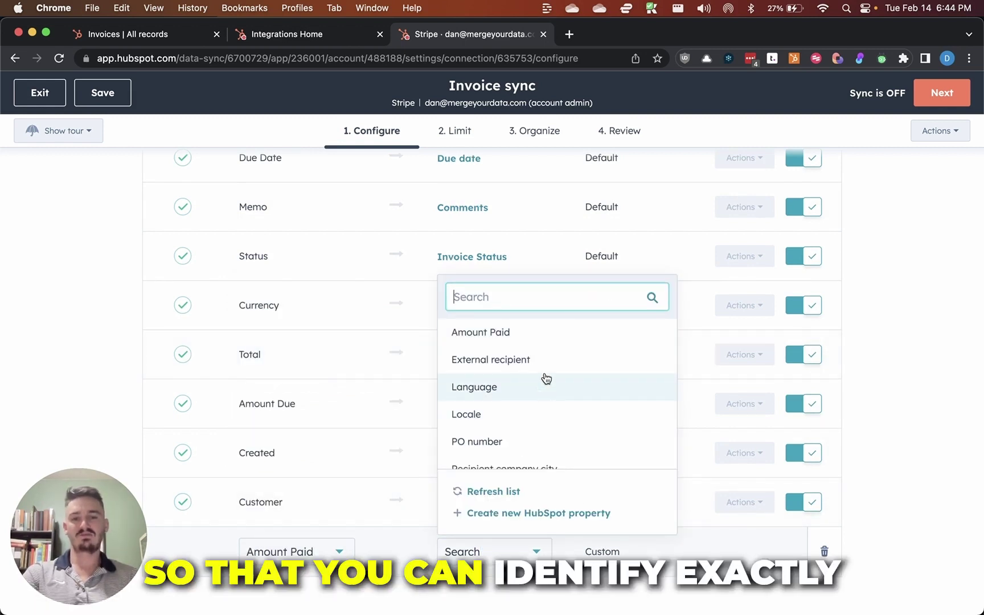
{"action": "left_click", "coordinate": [556, 340]}
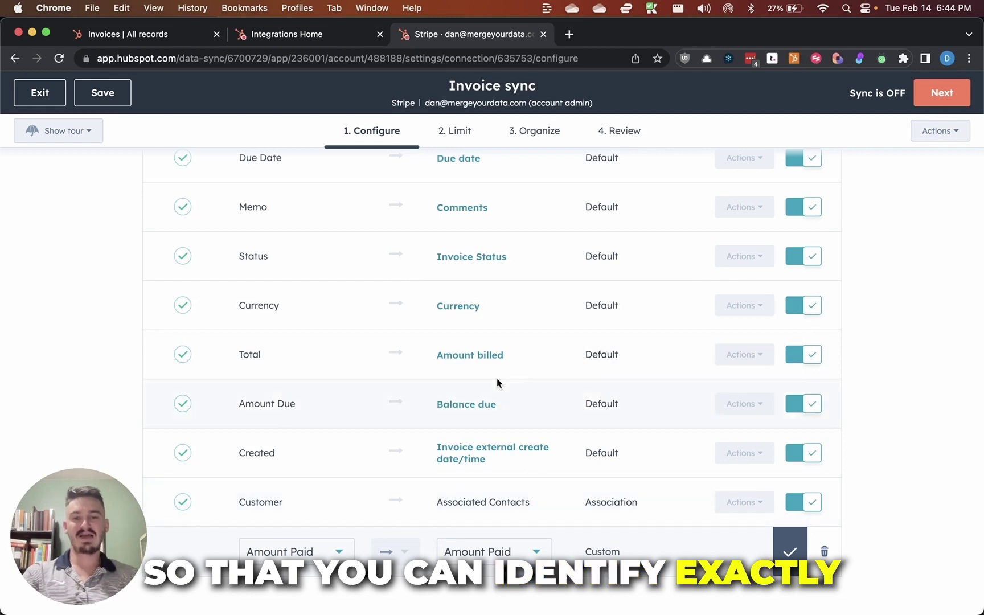
{"action": "scroll", "coordinate": [497, 378], "scroll_direction": "up", "scroll_amount": 10}
{"action": "scroll", "coordinate": [577, 333], "scroll_direction": "down", "scroll_amount": 10}
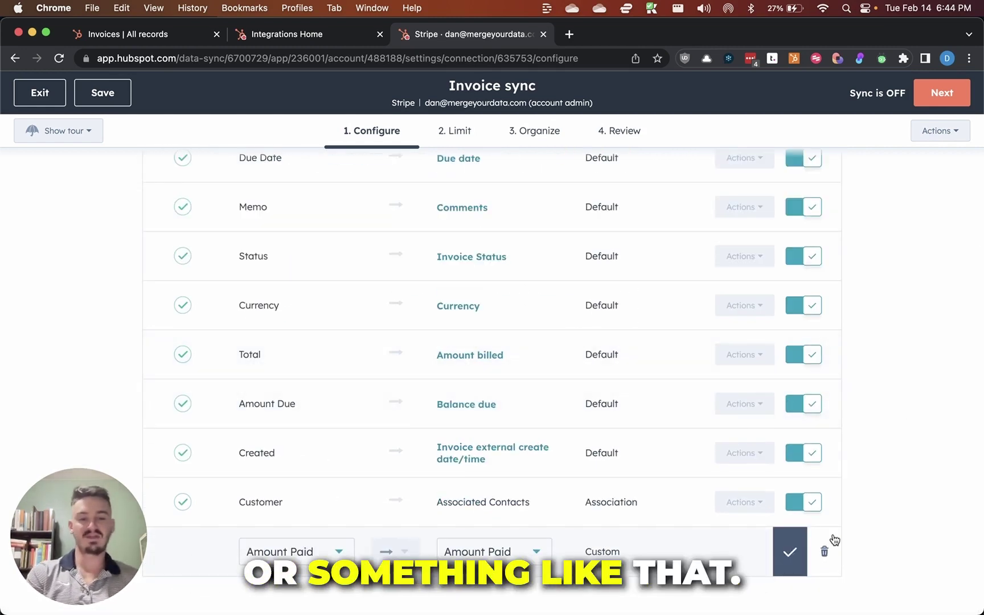
{"action": "left_click", "coordinate": [790, 552]}
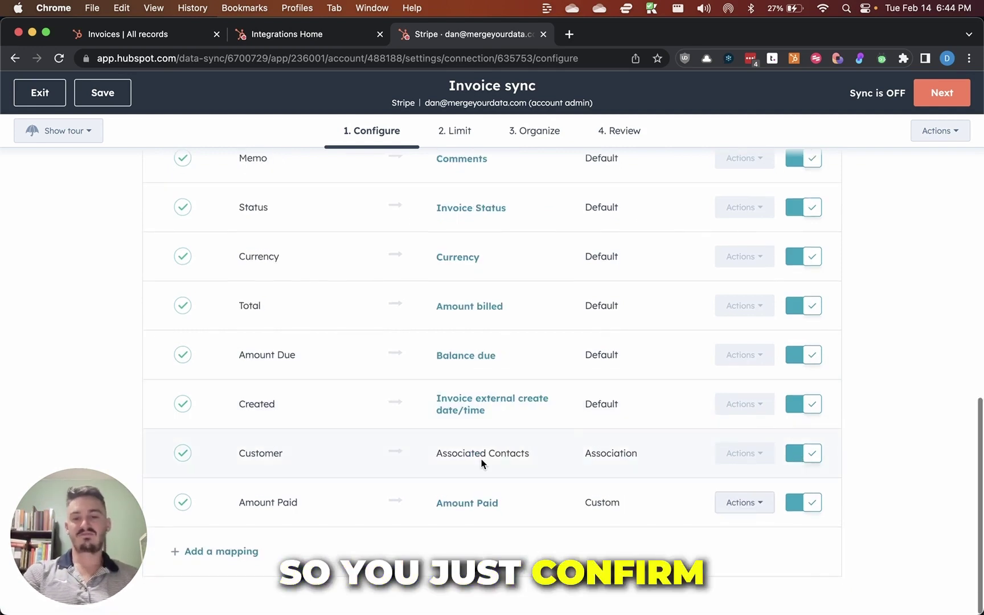
Advance the Stripe invoice sync through Limit, Organize and Review, then Save and sync it.
{"action": "left_click", "coordinate": [949, 98]}
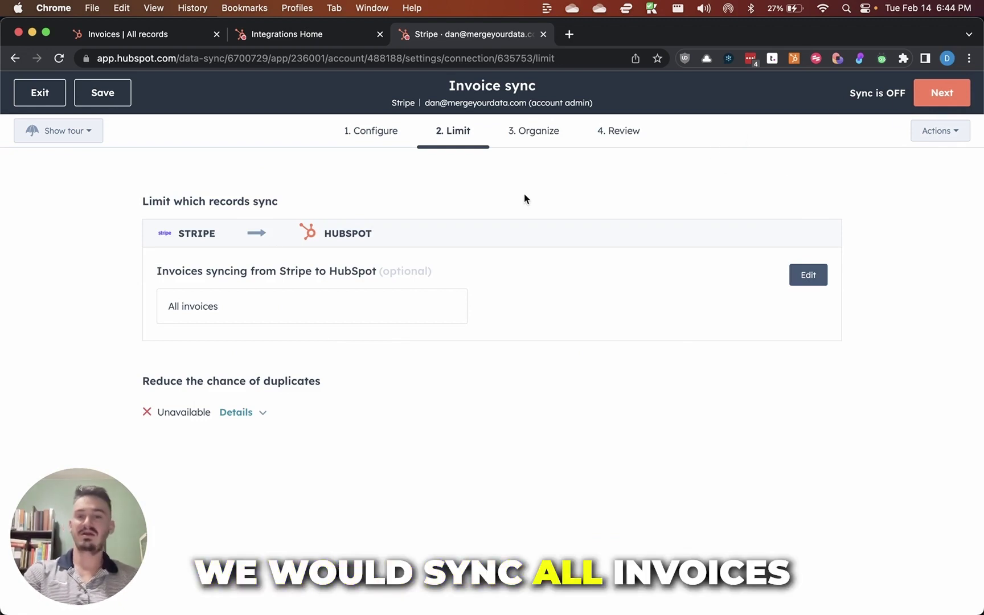
{"action": "left_click", "coordinate": [951, 102]}
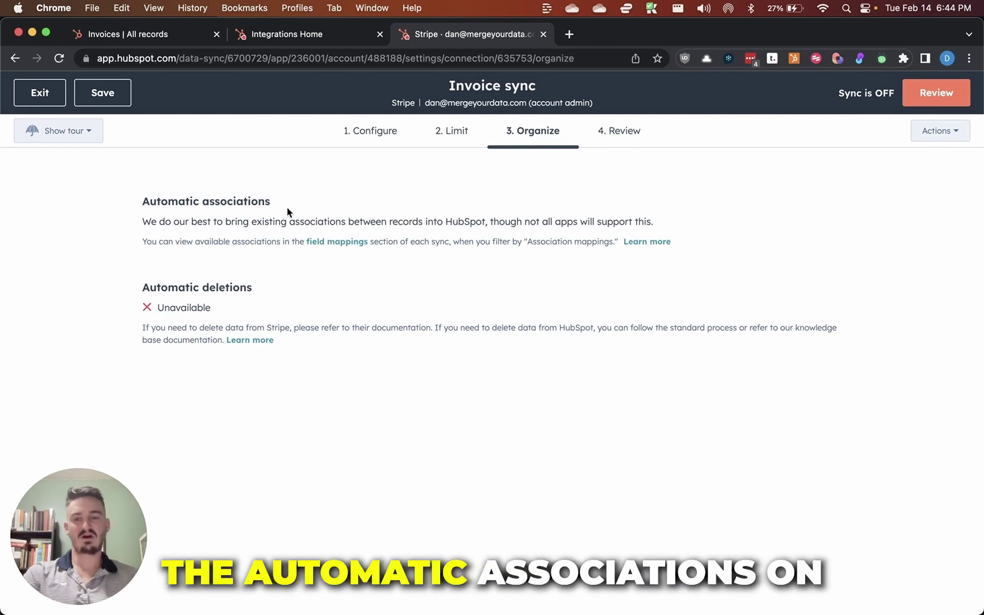
{"action": "left_click", "coordinate": [946, 103]}
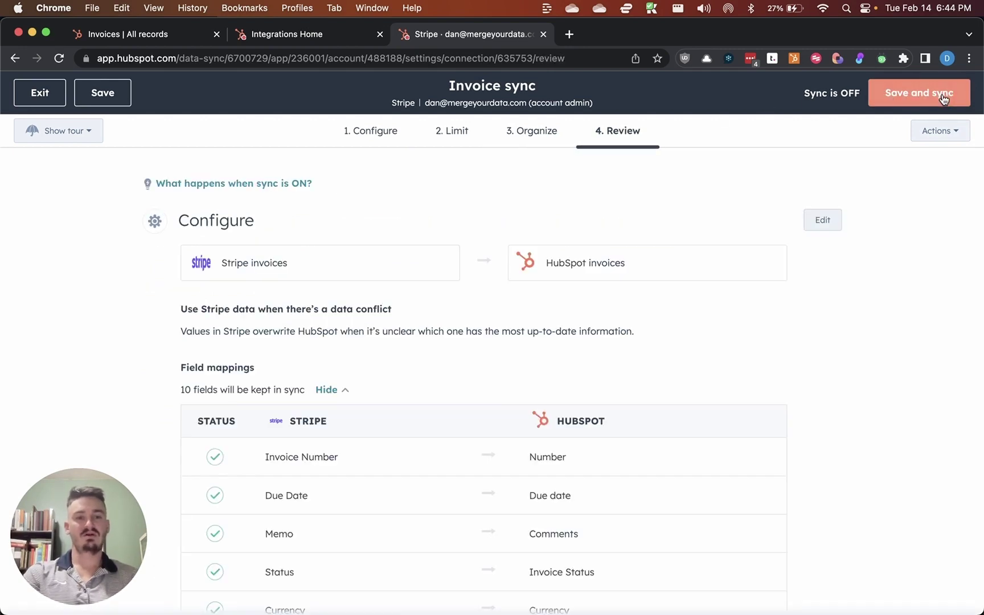
{"action": "scroll", "coordinate": [441, 348], "scroll_direction": "down", "scroll_amount": 1}
{"action": "scroll", "coordinate": [441, 345], "scroll_direction": "down", "scroll_amount": 5}
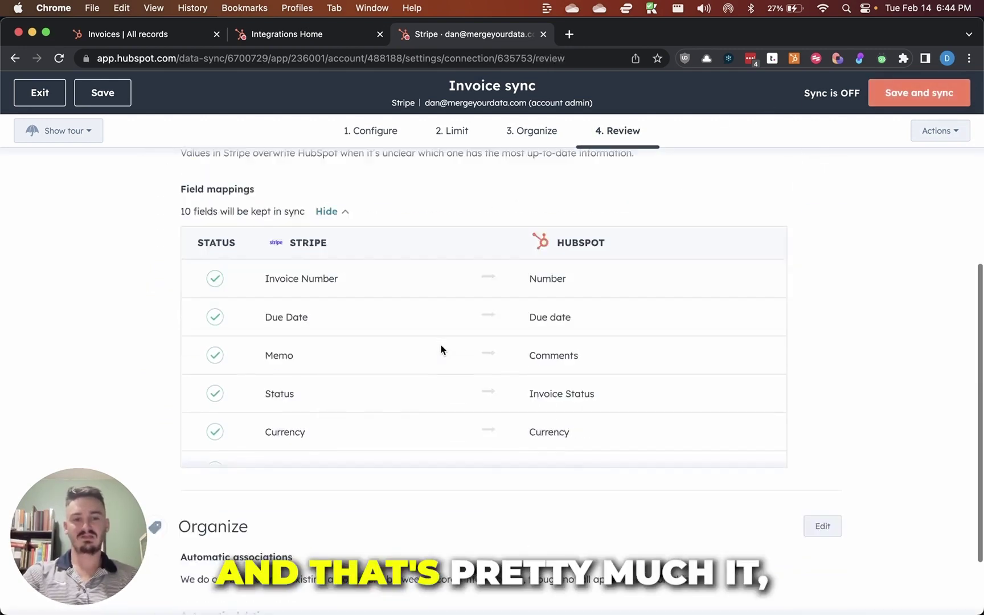
{"action": "left_click", "coordinate": [889, 105]}
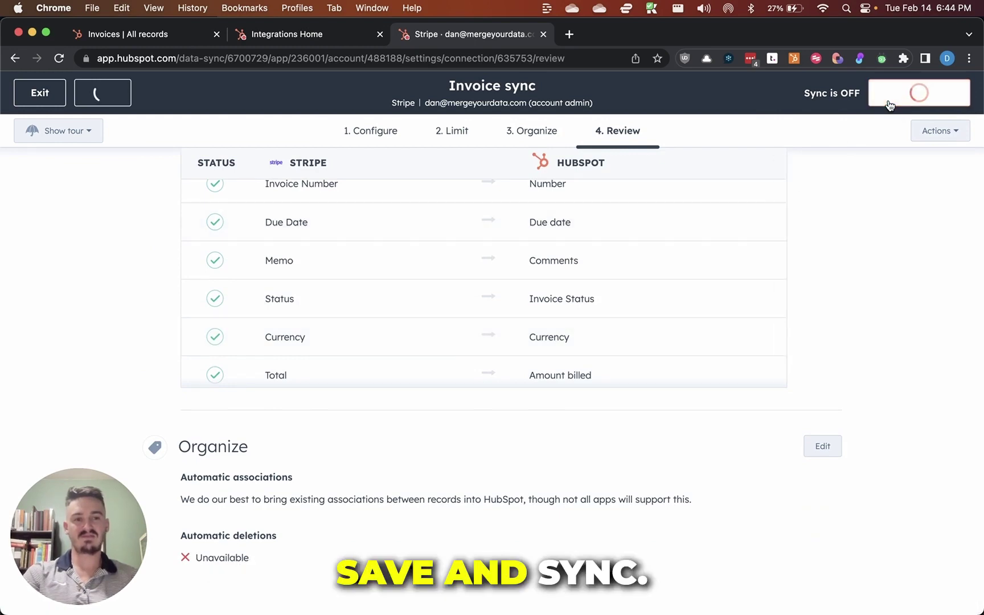